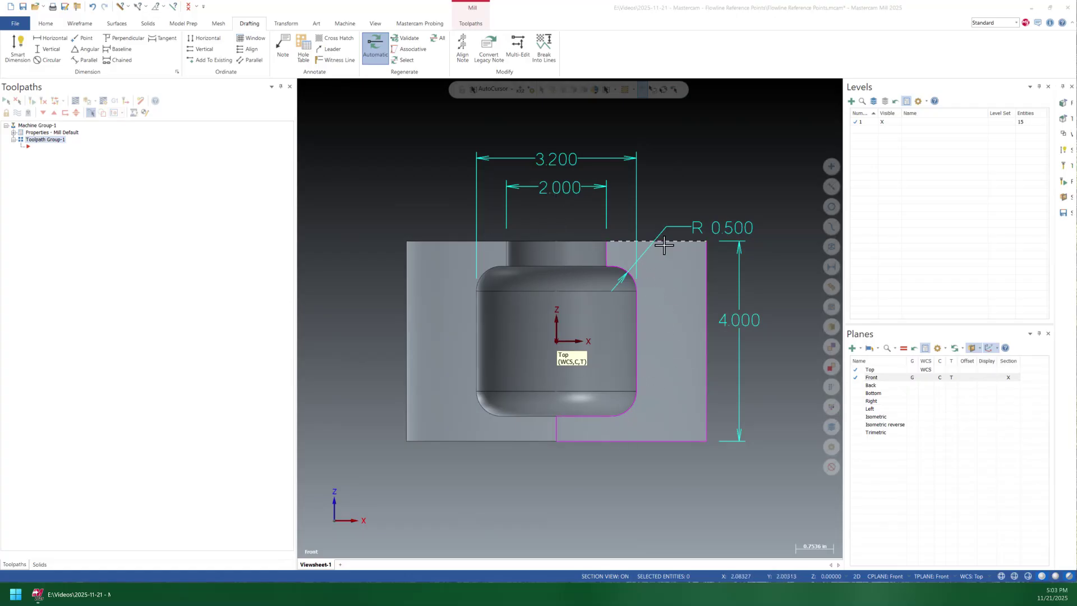
Examine the sectioned, dimensioned pocket and its highlighted profile chain from an angle and from the front
scroll(667, 247, "up", 1)
mouse_move(683, 250)
middle_mouse_down()
mouse_move(668, 301)
mouse_move(654, 303)
mouse_move(685, 247)
middle_mouse_up()
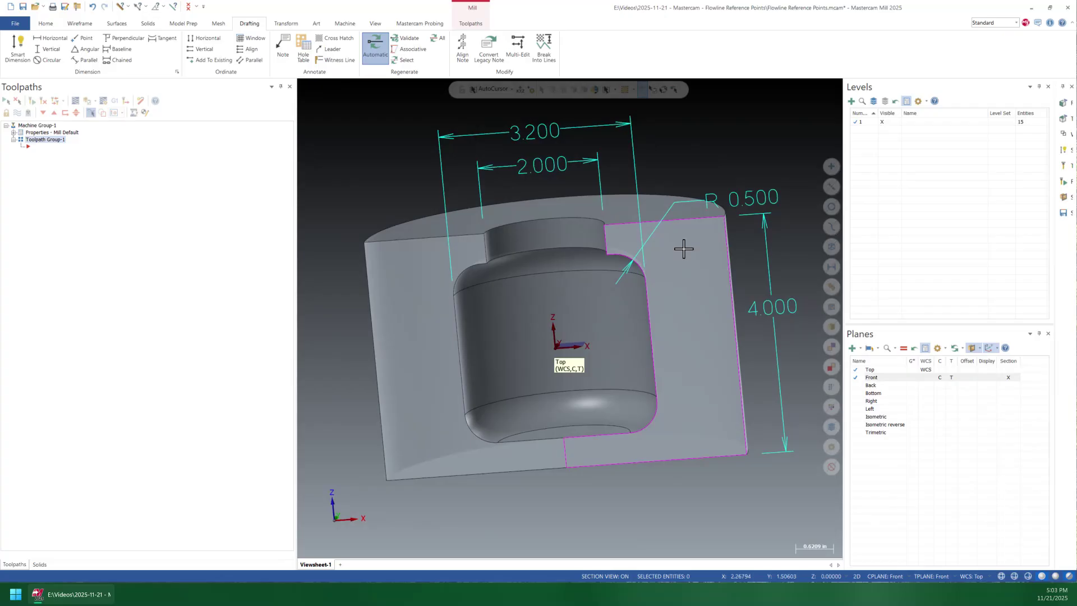
left_click(685, 222)
middle_click_drag(666, 320, 711, 332)
key("alt+2")
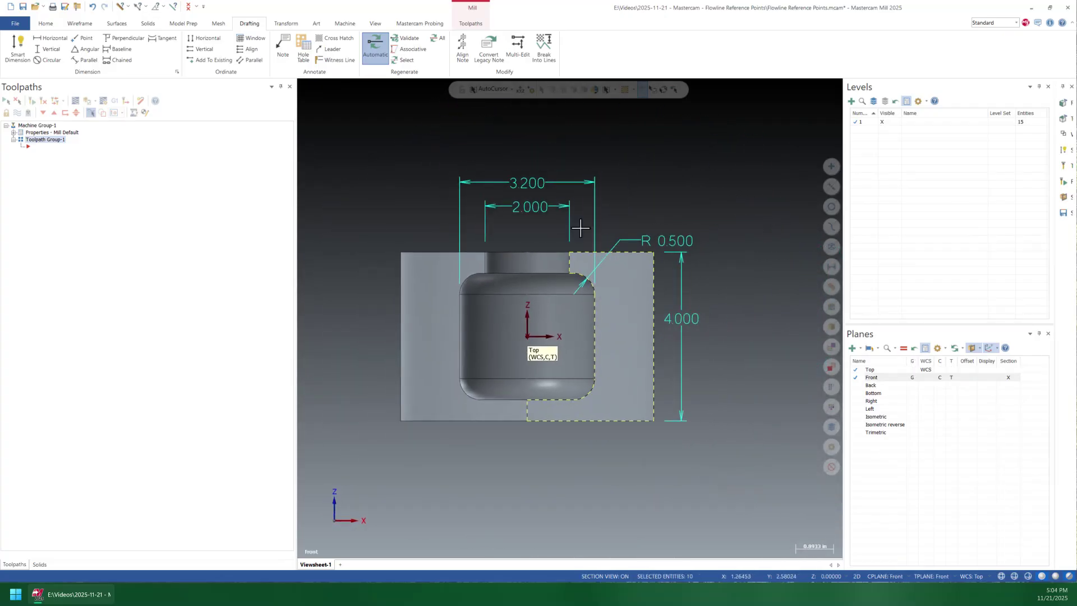
key("Escape")
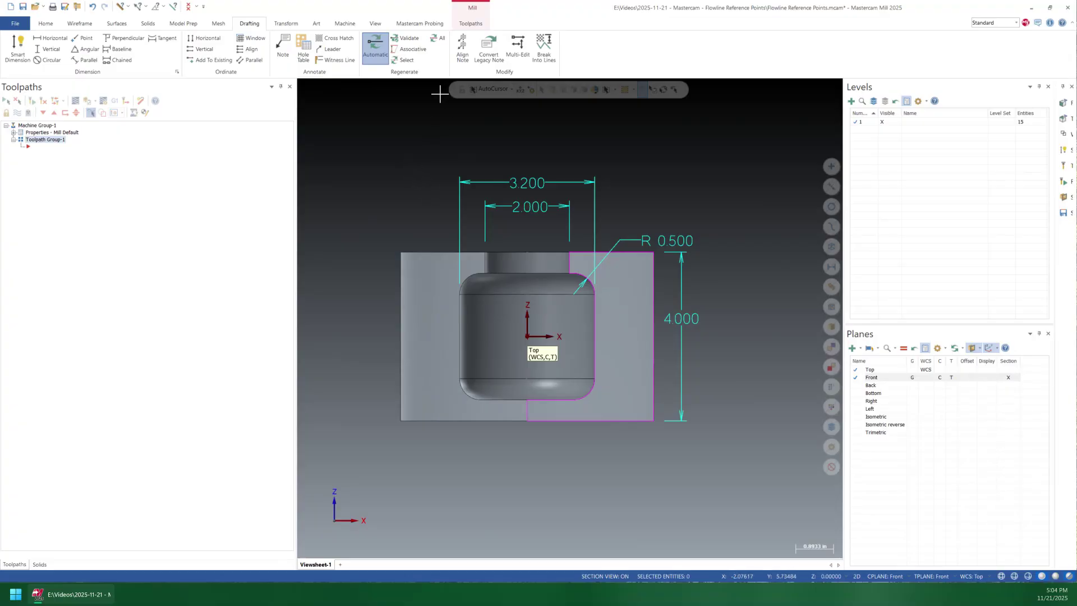
Start a 3D Flowline finishing toolpath and select the pocket's upper fillet, lower fillet and cylindrical wall as drive faces
left_click(473, 29)
left_click(307, 59)
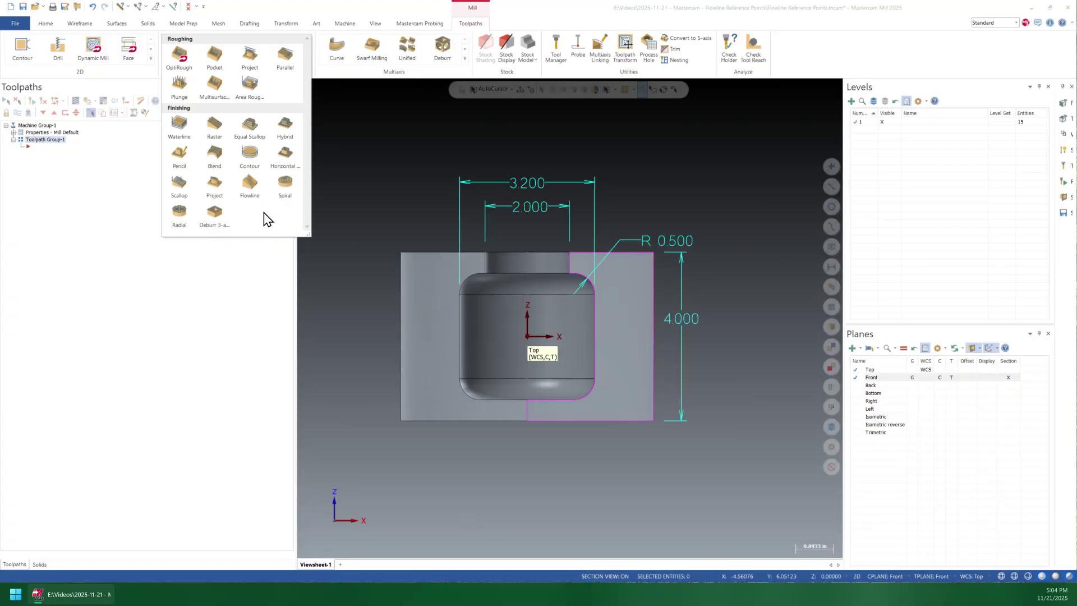
left_click(249, 185)
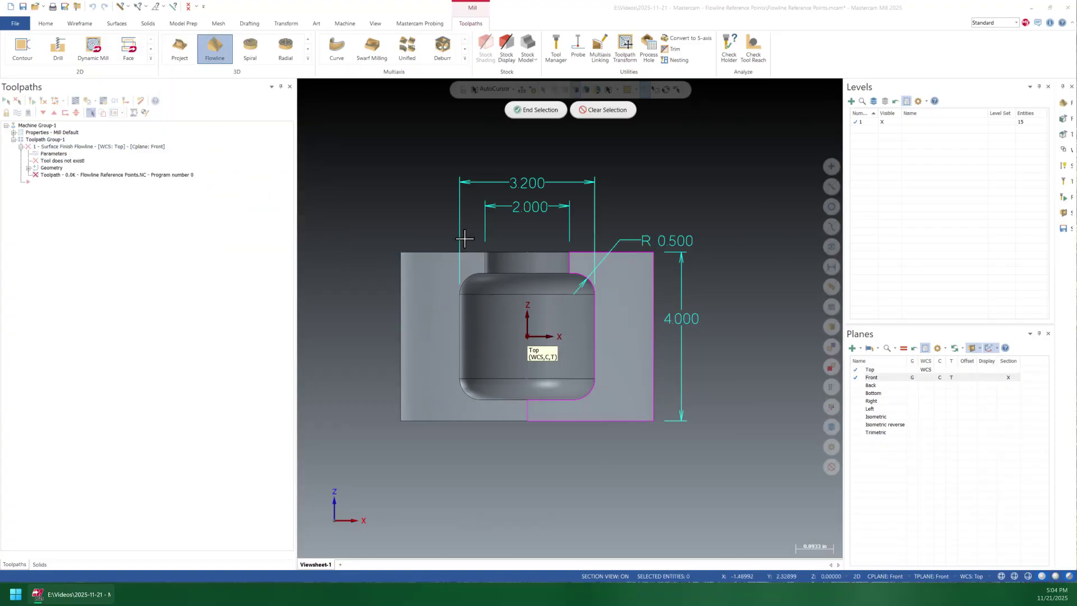
left_click(530, 293)
left_click(502, 387)
left_click(529, 343)
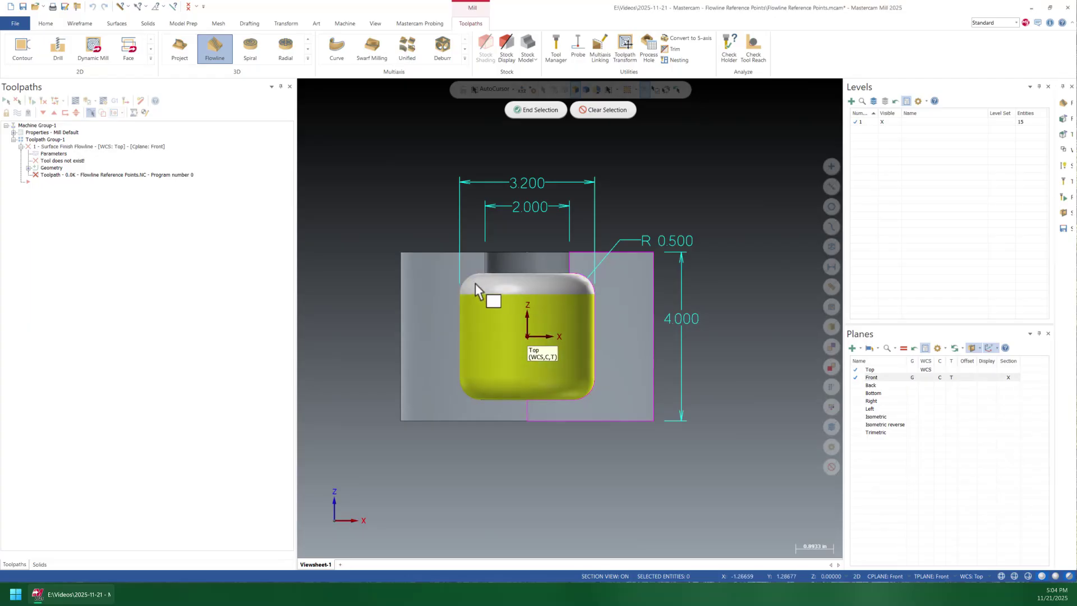
Compare the selected drive faces in wireframe and shaded display to examine the undercut geometry
left_click(1006, 575)
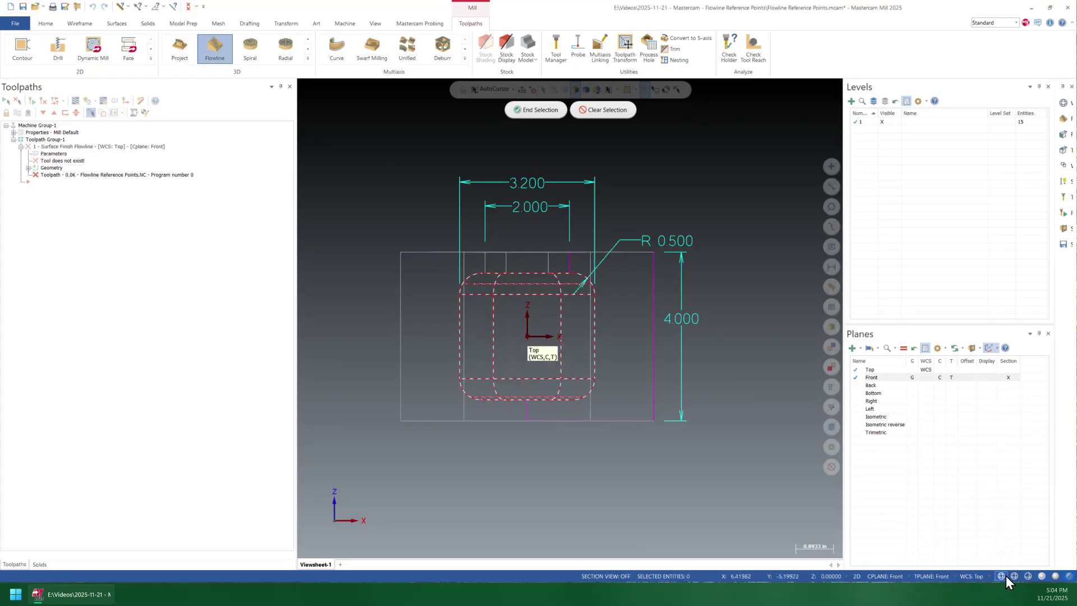
scroll(581, 267, "up", 2)
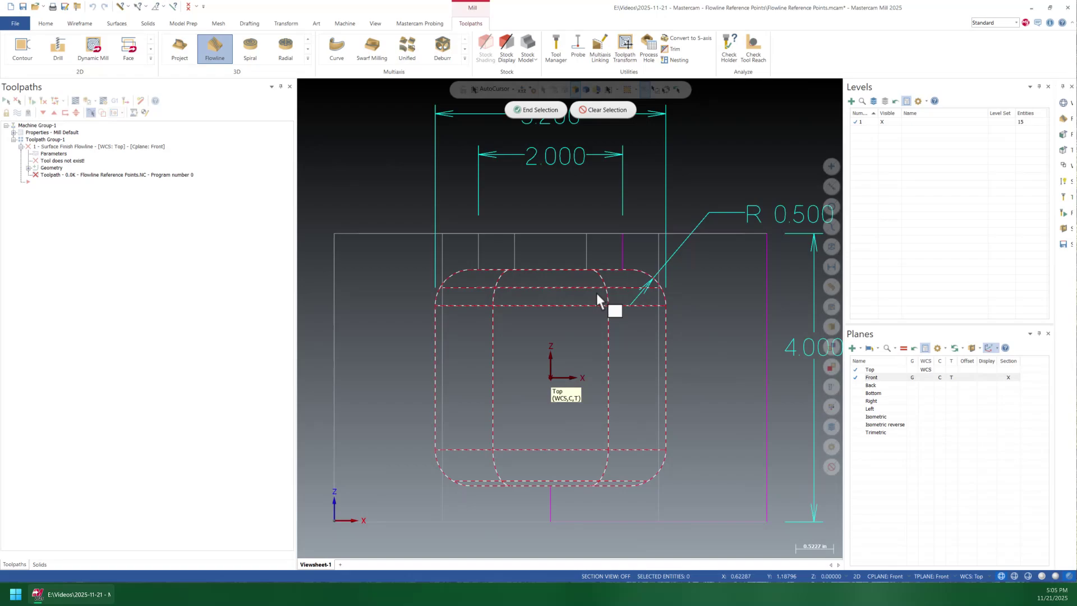
scroll(581, 317, "down", 2)
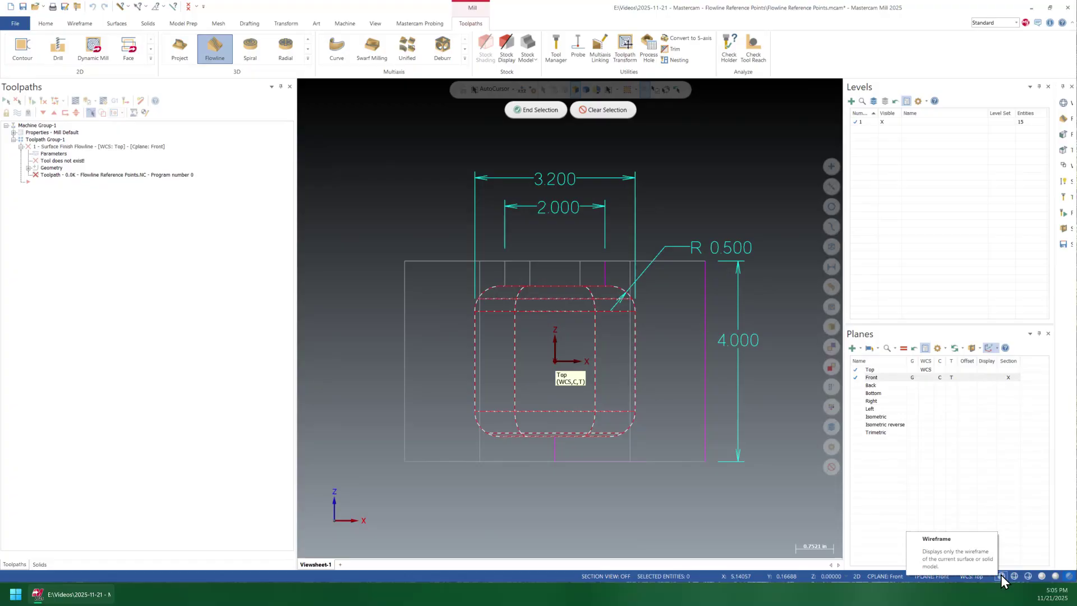
left_click(1041, 576)
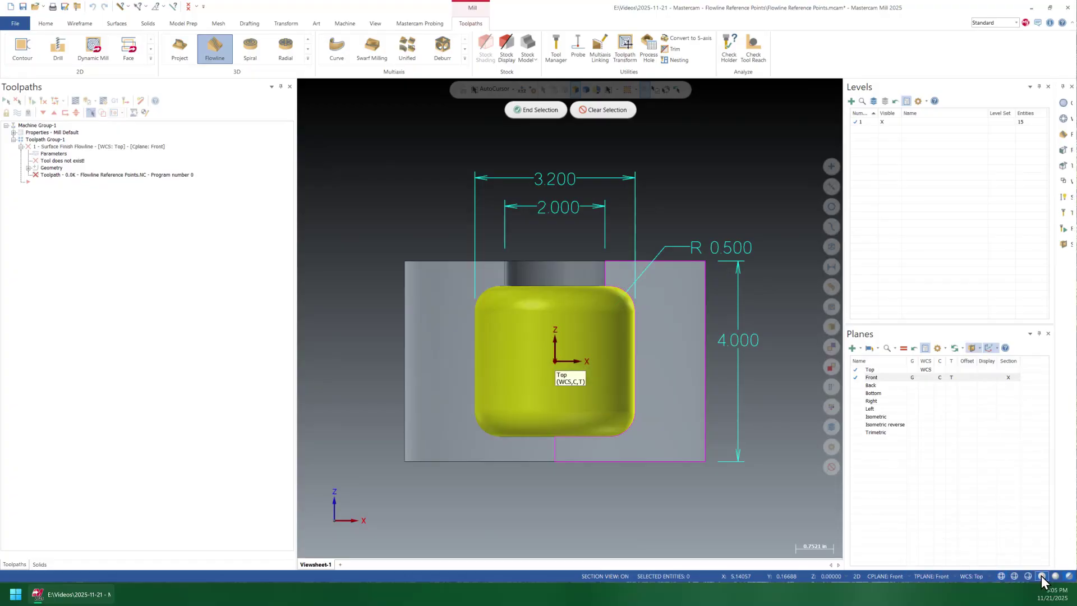
left_click(1002, 577)
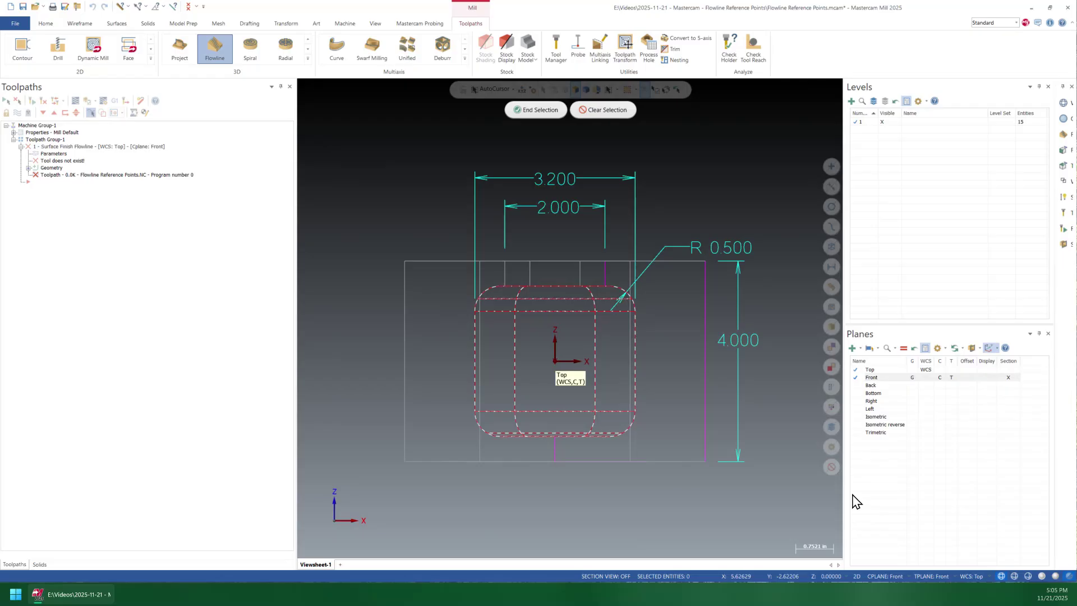
left_click(1049, 578)
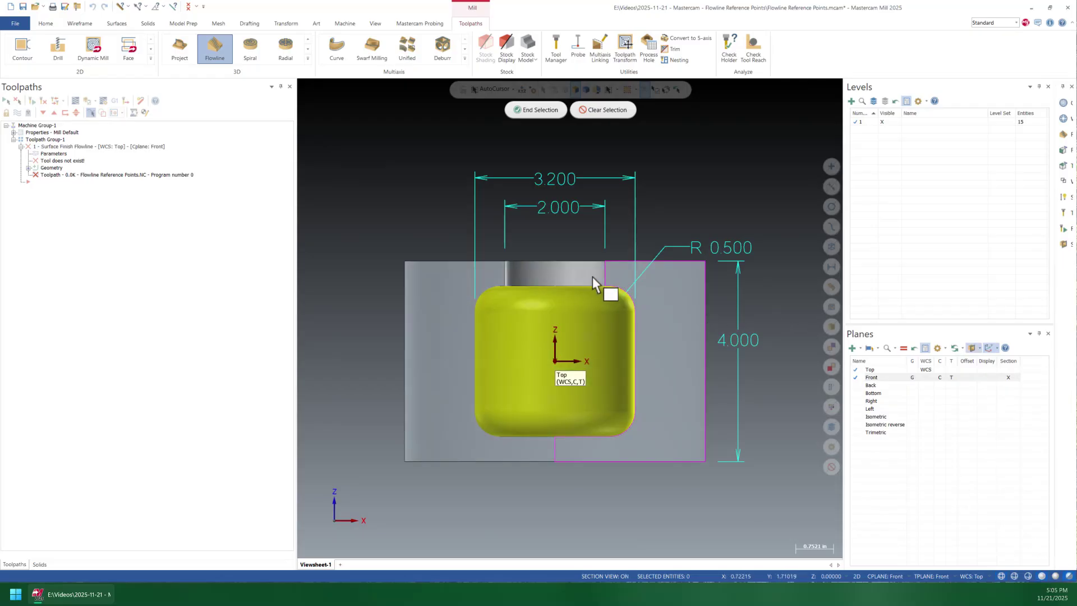
Confirm the drive face selection and open the flowline data settings for the pocket surfaces
mouse_move(573, 235)
middle_mouse_down()
mouse_move(552, 300)
mouse_move(562, 221)
mouse_move(554, 283)
middle_mouse_up()
left_click(545, 108)
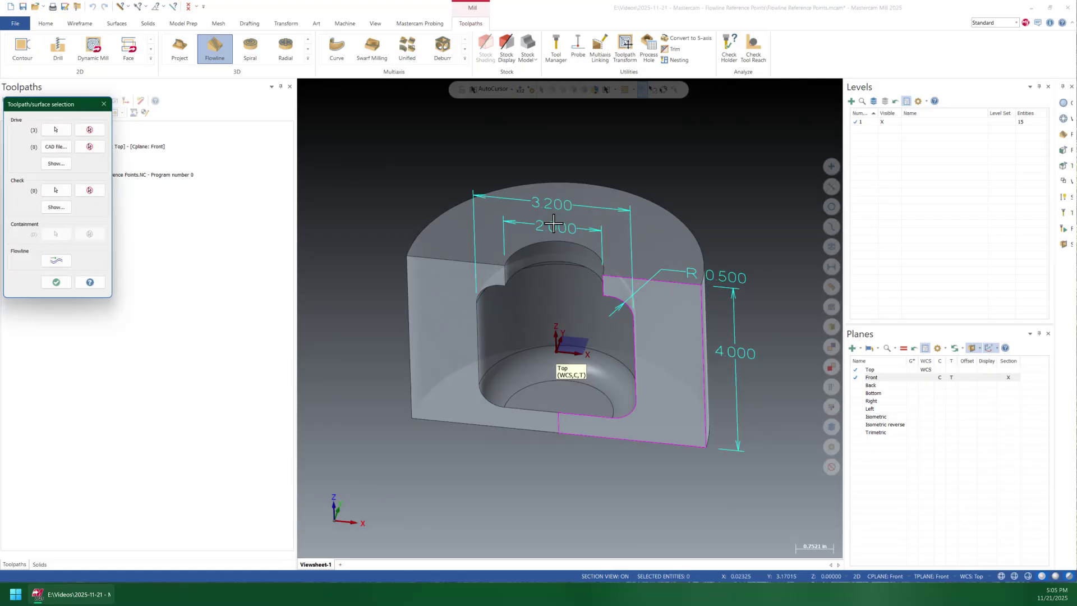
left_click(56, 264)
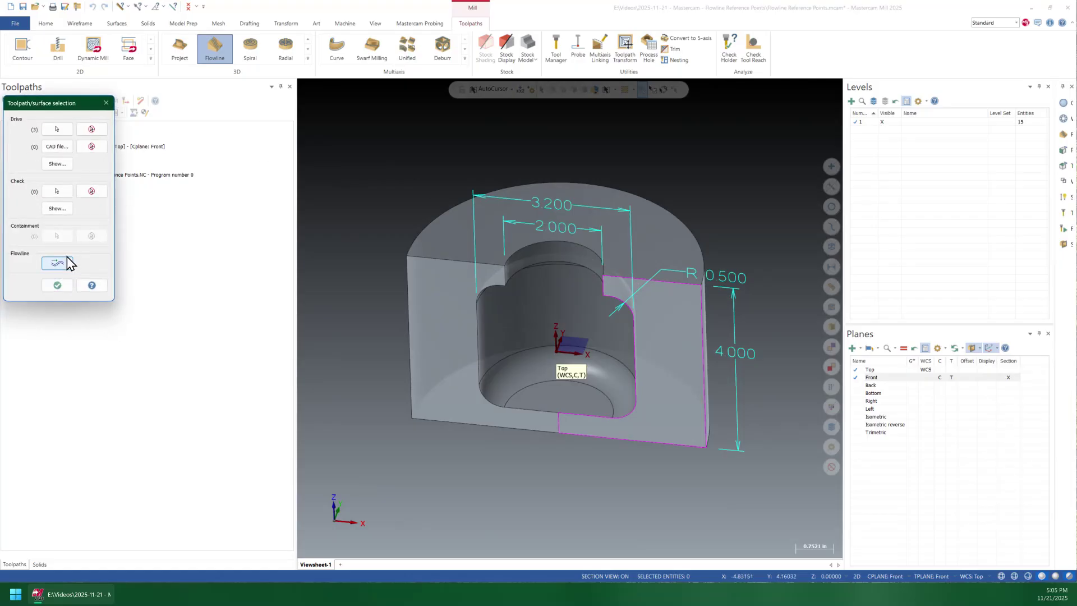
left_click_drag(29, 107, 147, 153)
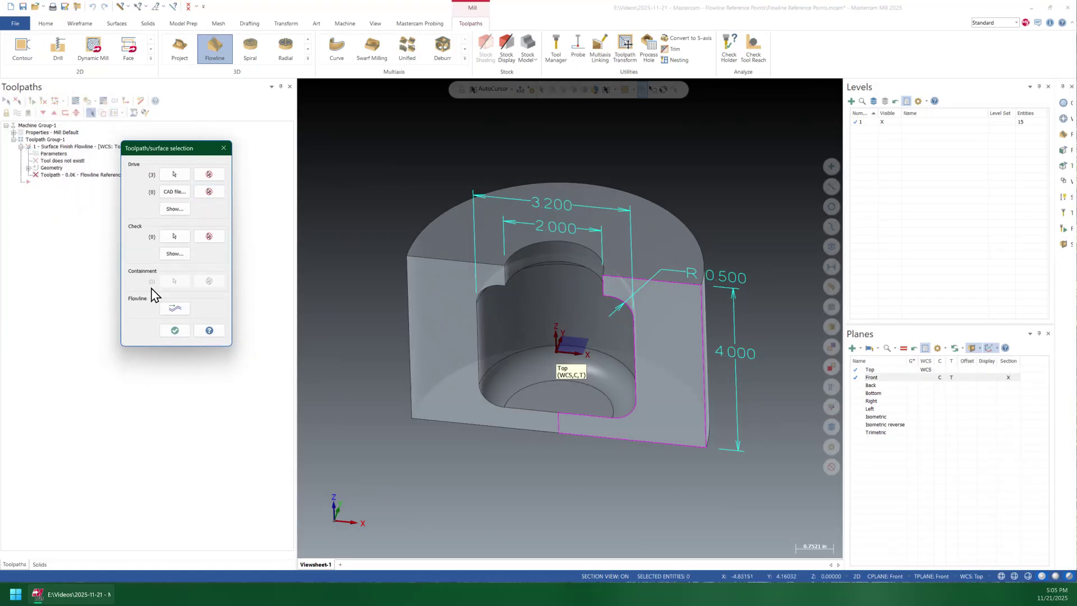
left_click(175, 308)
middle_click_drag(440, 284, 427, 284)
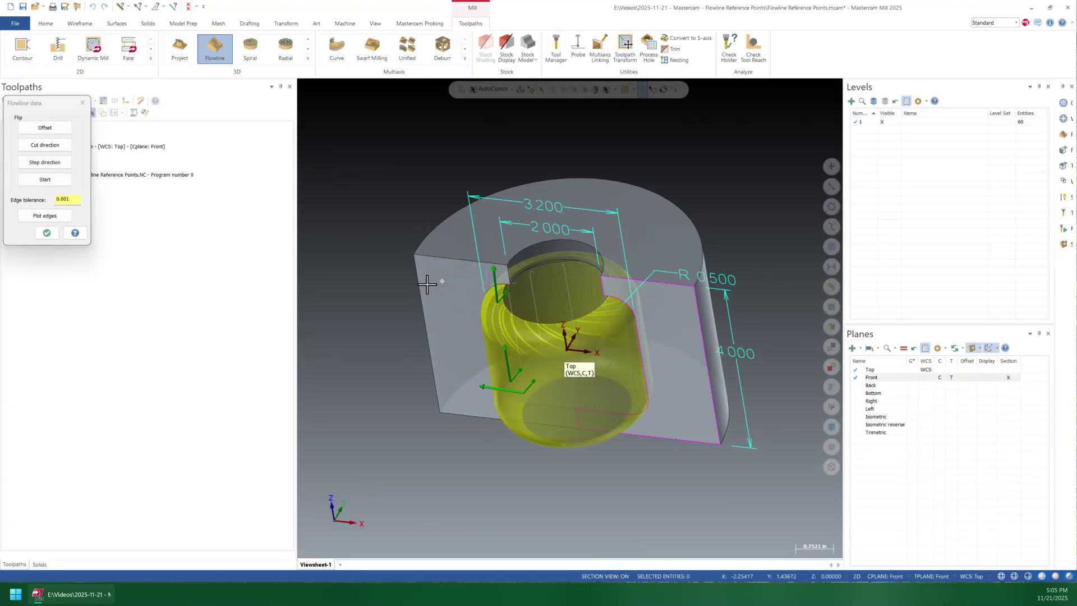
scroll(562, 275, "up", 7)
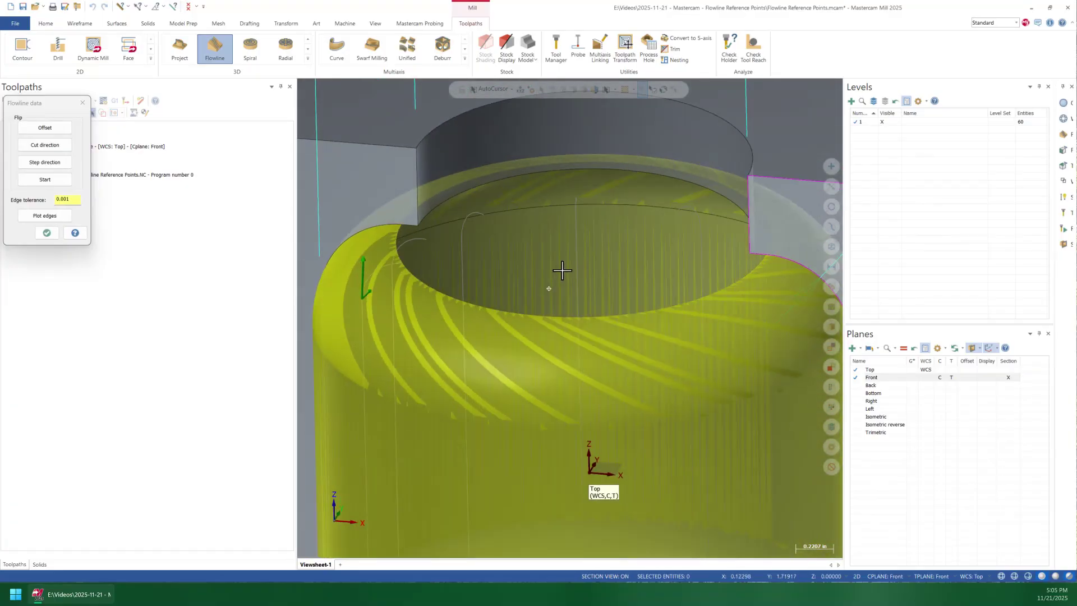
scroll(563, 271, "down", 3)
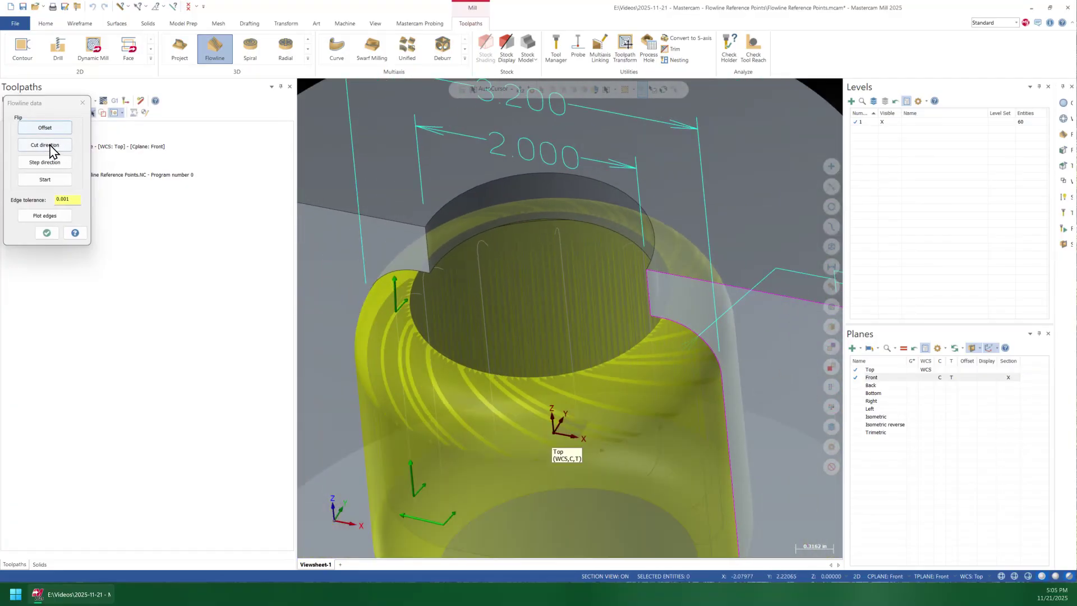
Flip the flowline cut direction and step direction on the pocket surfaces
left_click(50, 147)
middle_click_drag(393, 186, 471, 221)
left_click(45, 164)
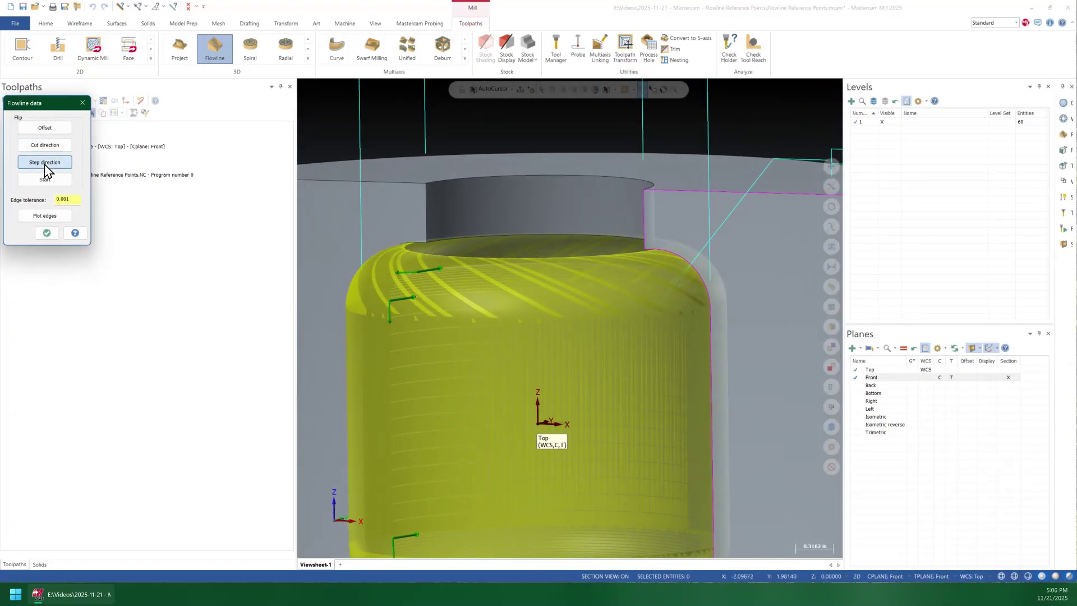
middle_click_drag(572, 221, 606, 269)
scroll(606, 273, "down", 2)
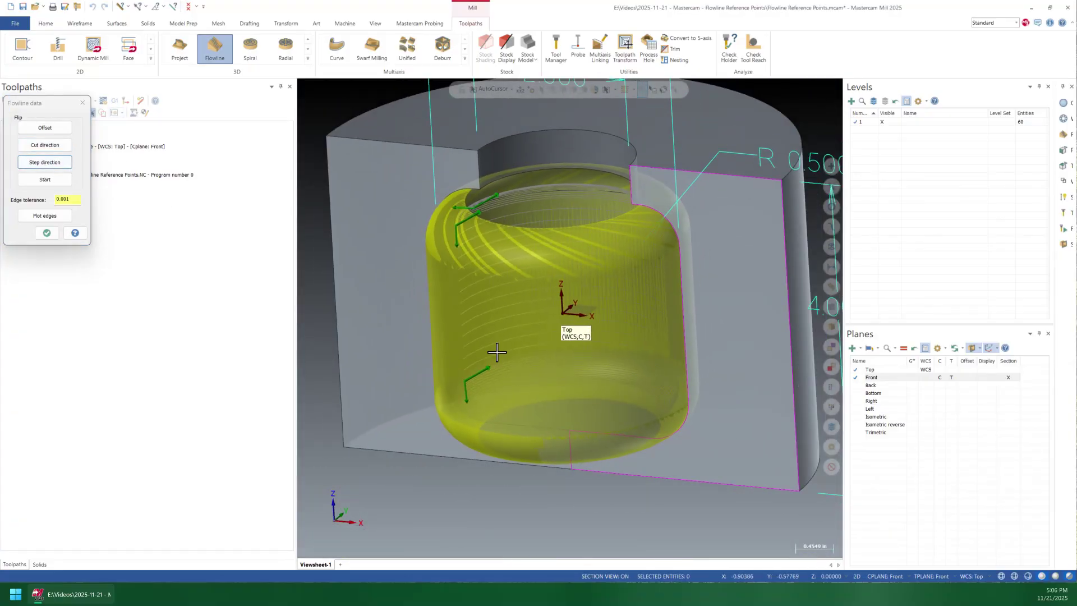
middle_click_drag(507, 294, 499, 323)
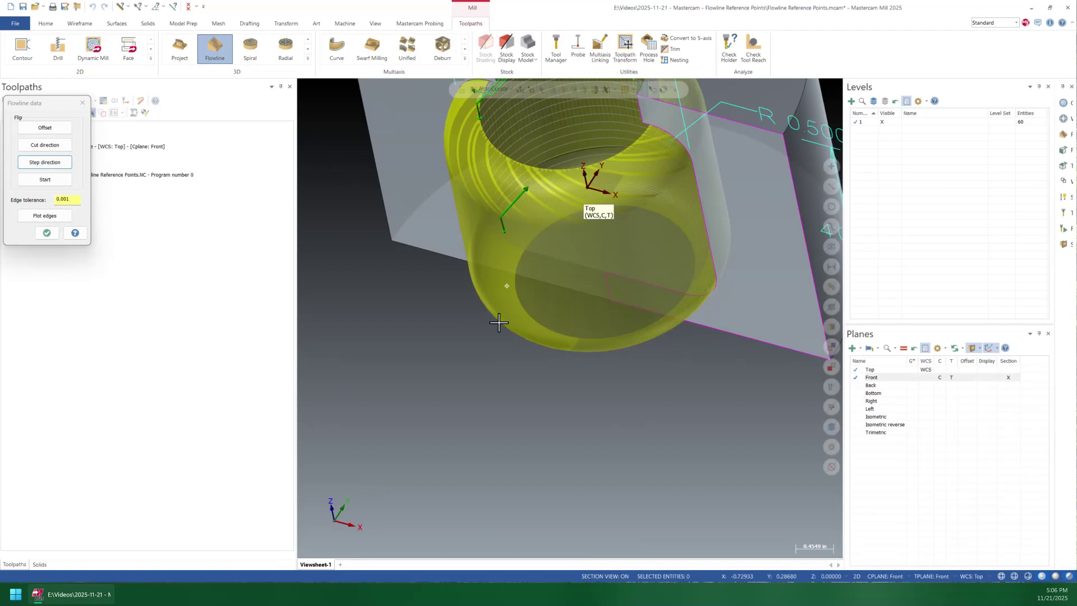
scroll(510, 438, "down", 2)
scroll(528, 230, "up", 2)
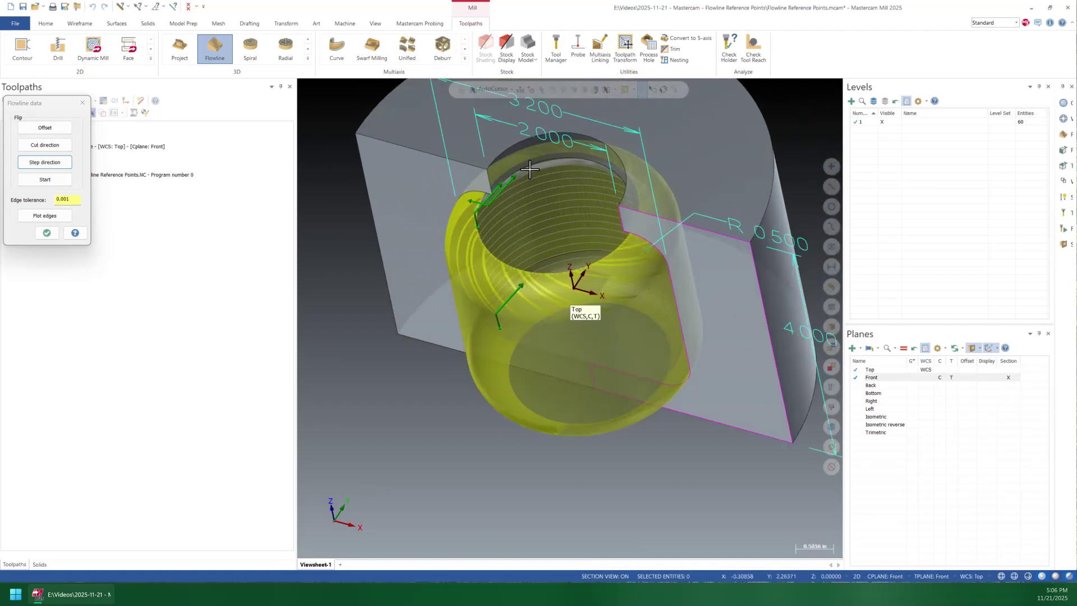
Flip the flowline start point, and accept the flowline data and the toolpath surface selection
left_click(62, 177)
mouse_move(414, 197)
middle_mouse_down()
mouse_move(385, 217)
mouse_move(401, 212)
middle_mouse_up()
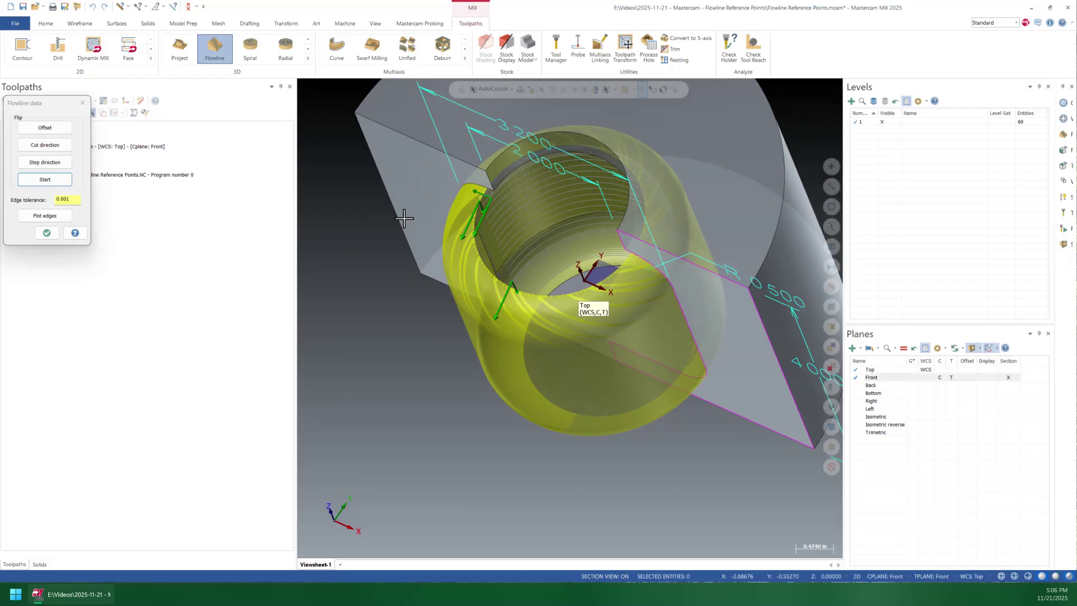
middle_click_drag(425, 253, 424, 206)
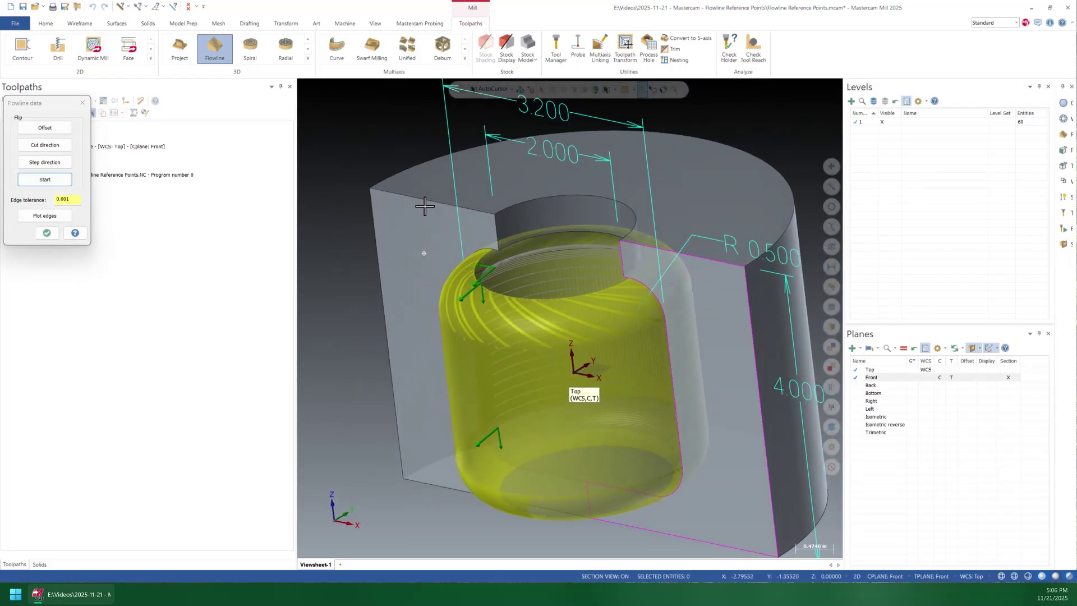
left_click(47, 233)
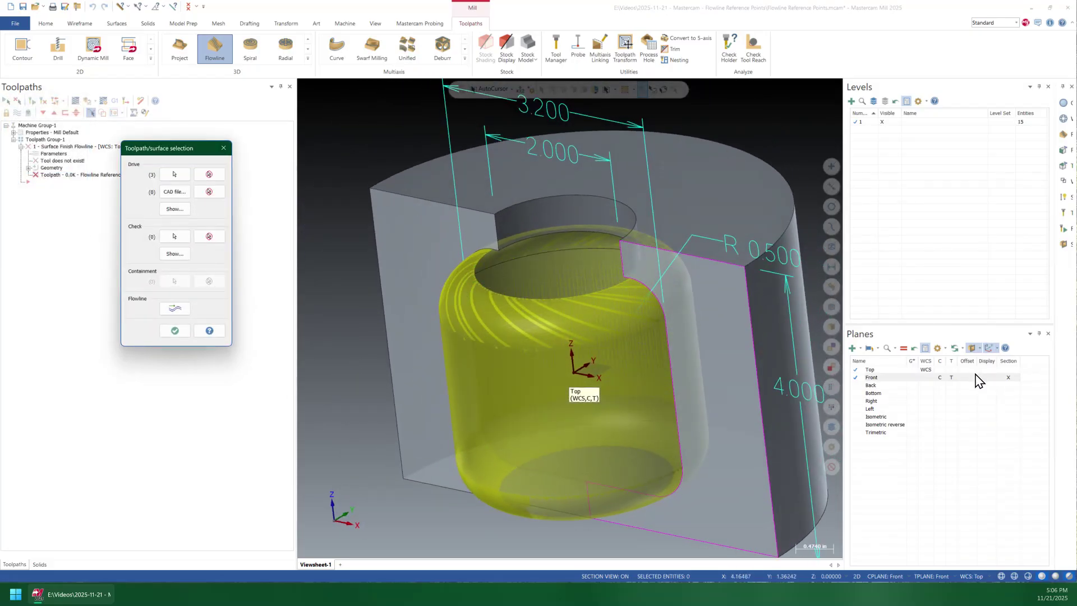
left_click(174, 330)
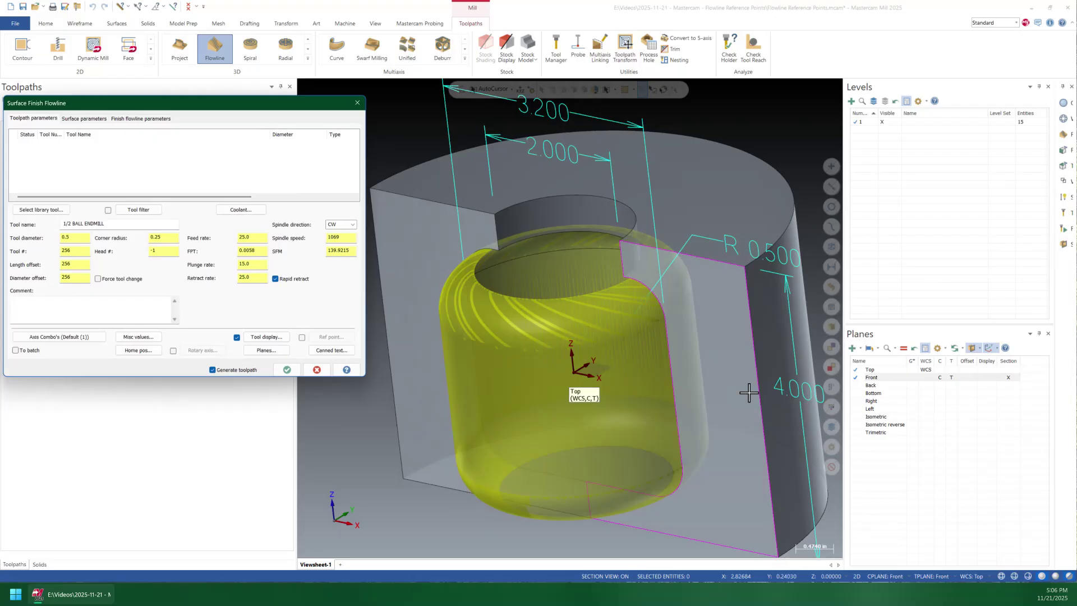
Compare the whole part with its Front-plane section by toggling the section view off and back on
left_click(1008, 378)
left_click(1006, 371)
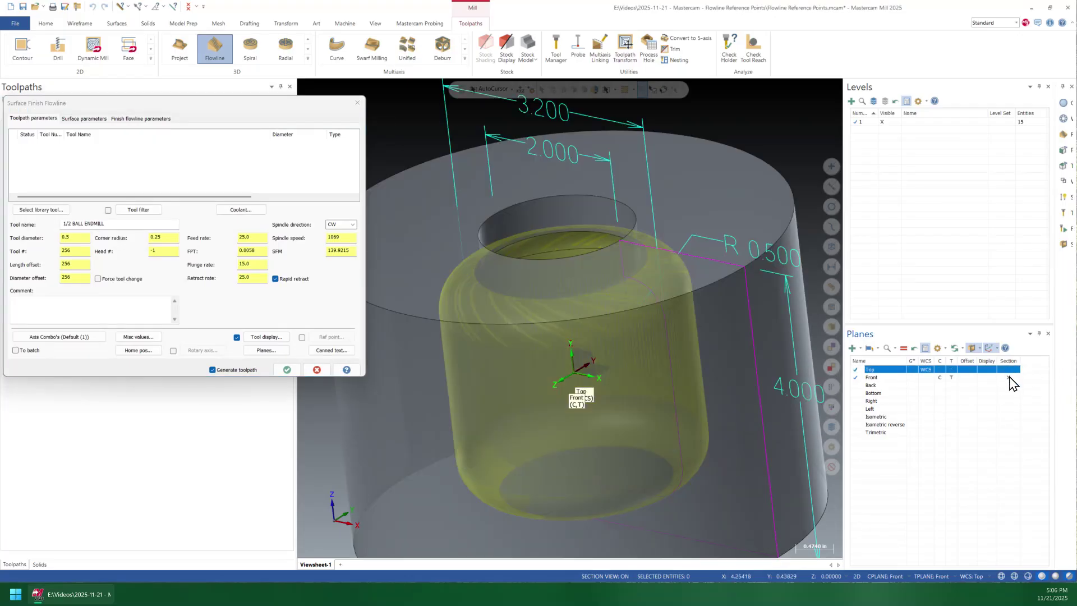
left_click(1011, 378)
left_click(1012, 378)
middle_click_drag(639, 263, 644, 387)
scroll(645, 387, "down", 4)
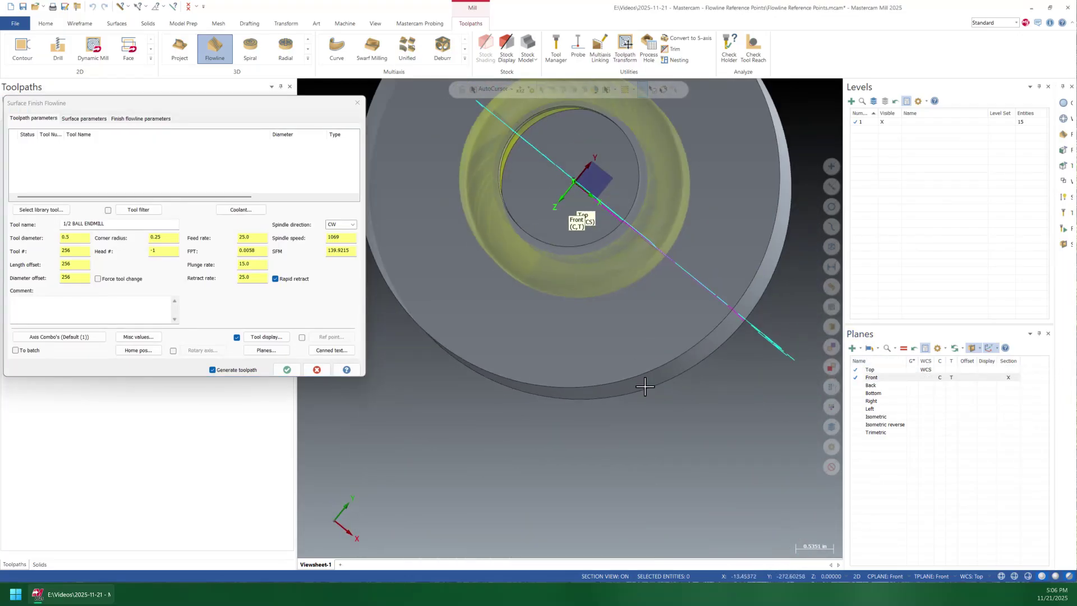
middle_click_drag(570, 318, 796, 227)
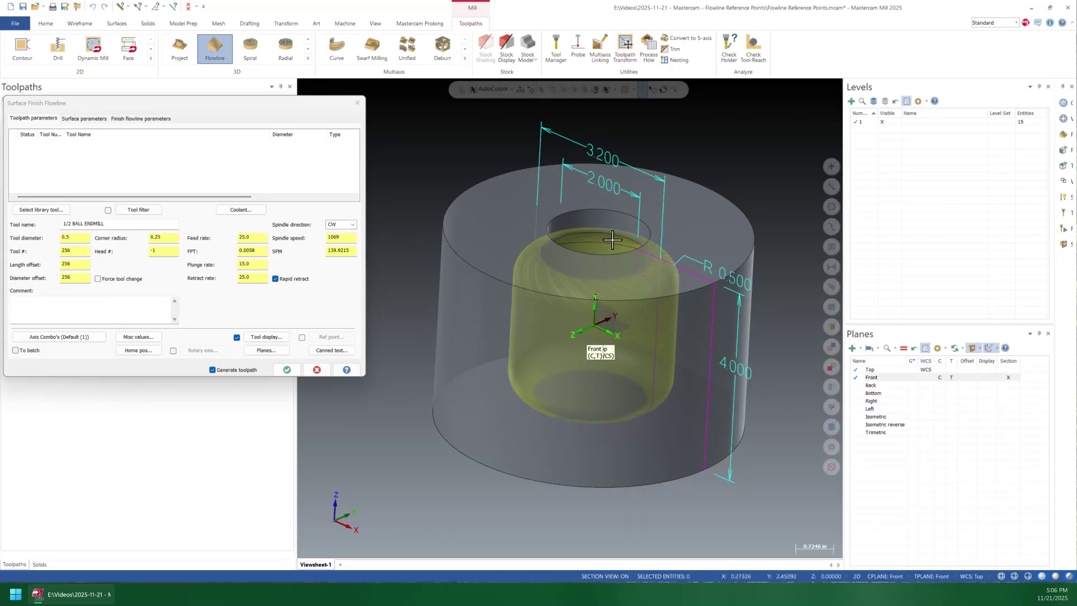
left_click(1008, 377)
left_click(1009, 377)
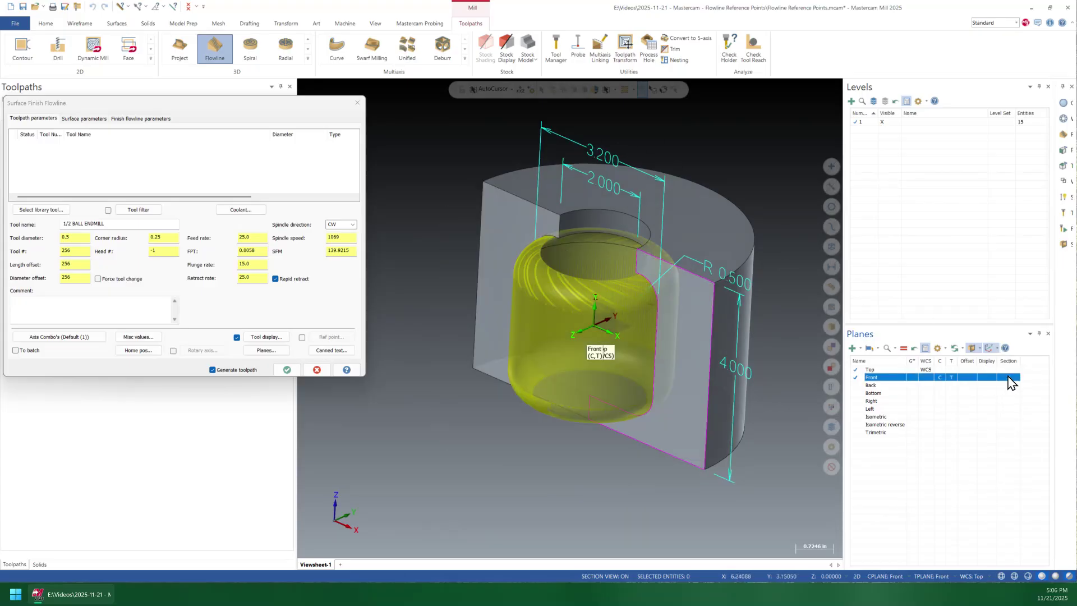
Start defining a new tool for the flowline operation and choose Slot mill as its type
middle_click_drag(623, 407, 650, 399)
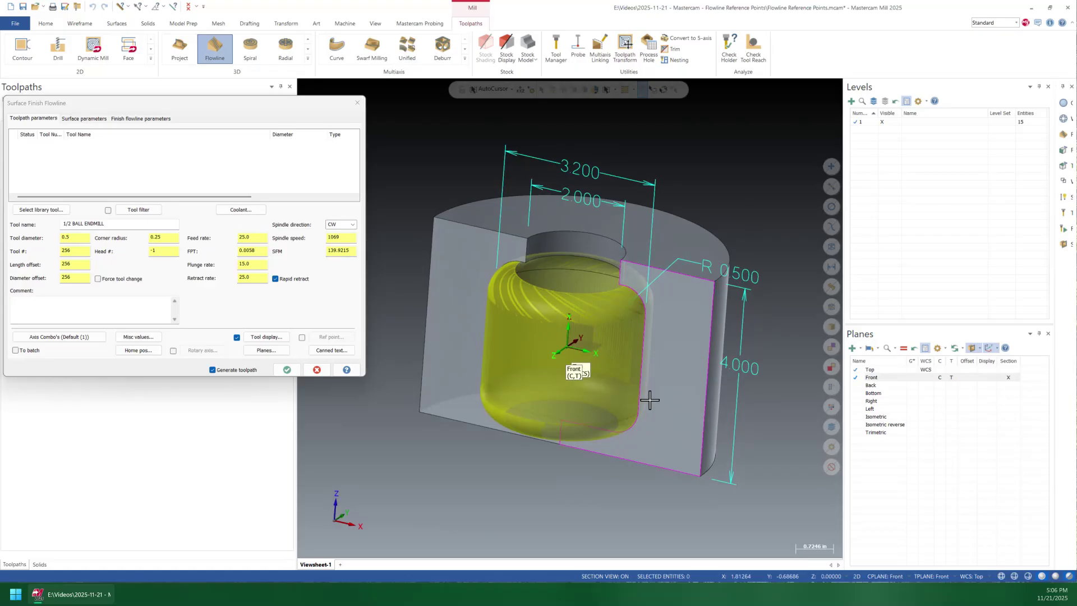
scroll(649, 399, "up", 3)
scroll(595, 257, "down", 2)
right_click(104, 173)
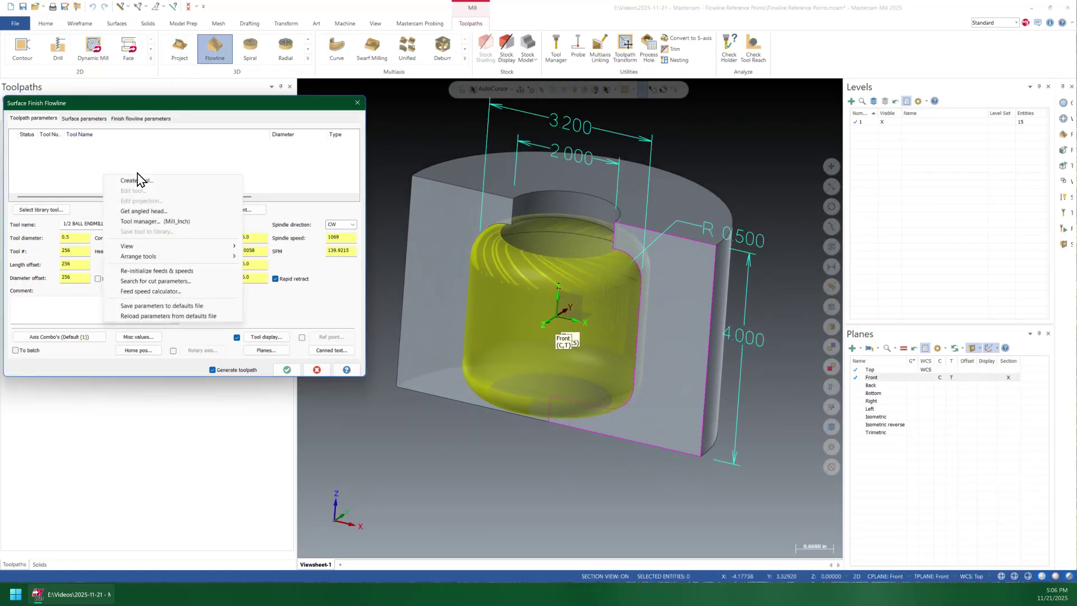
right_click(161, 174)
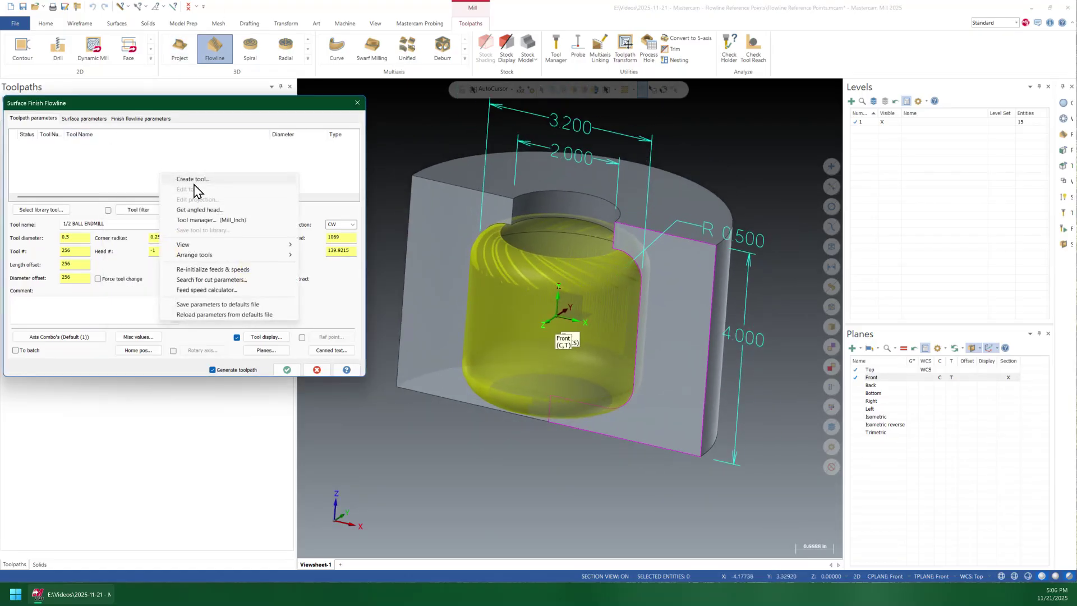
left_click(222, 179)
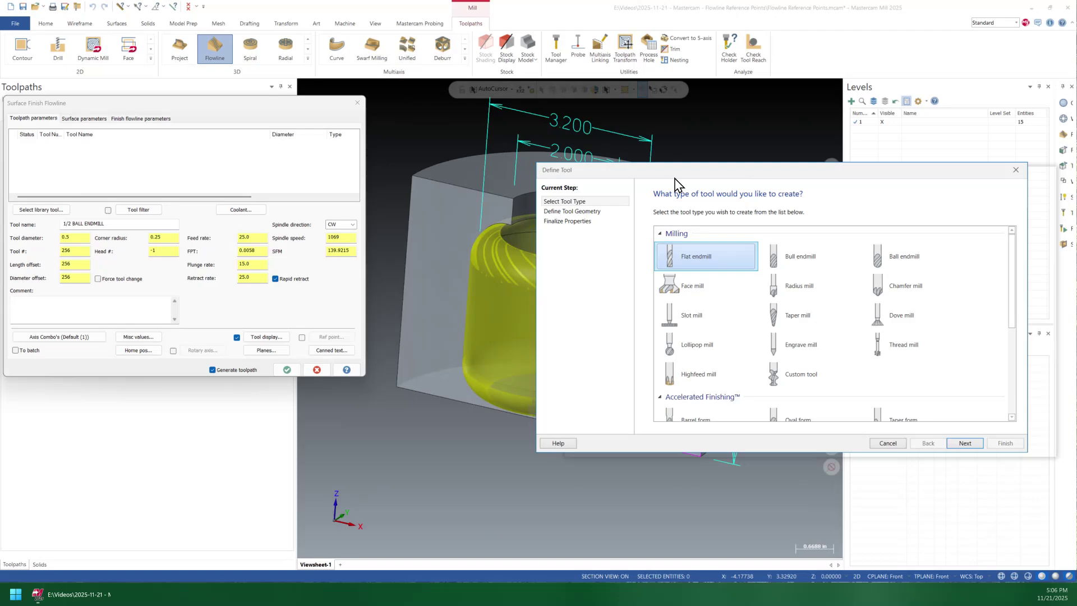
left_click_drag(674, 176, 179, 73)
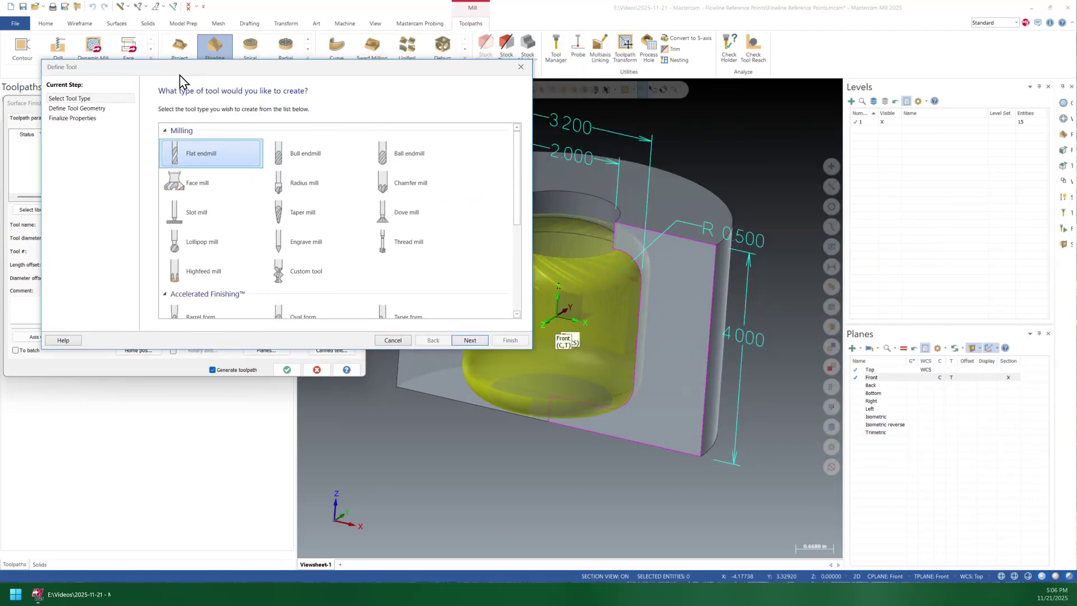
left_click(207, 216)
double_click(241, 210)
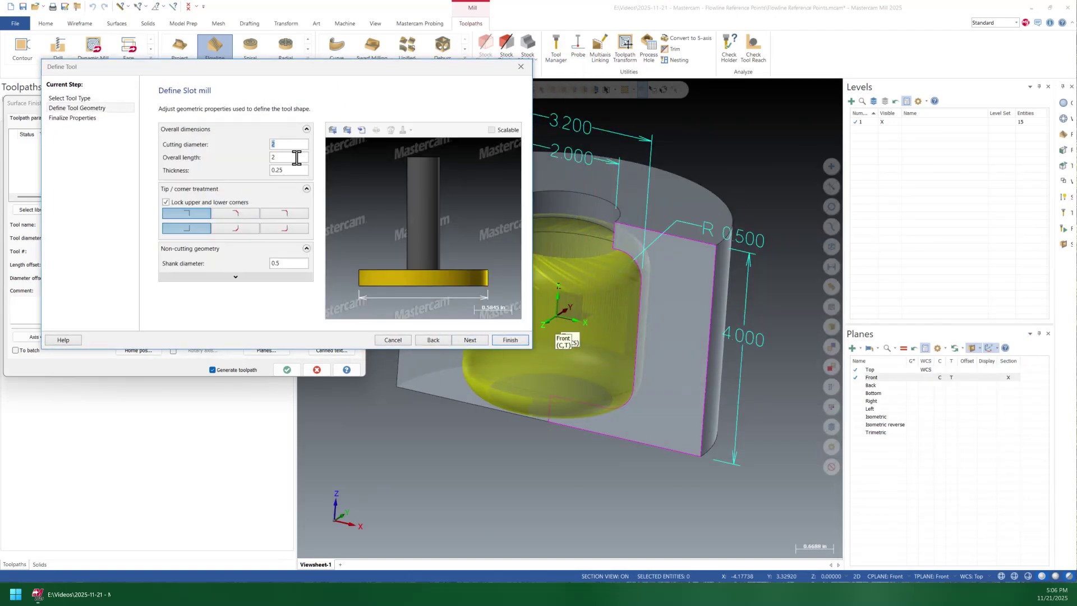
Set the slot mill's cutting diameter to 1.75, overall length to 6 and thickness to 0.5
type("1.75")
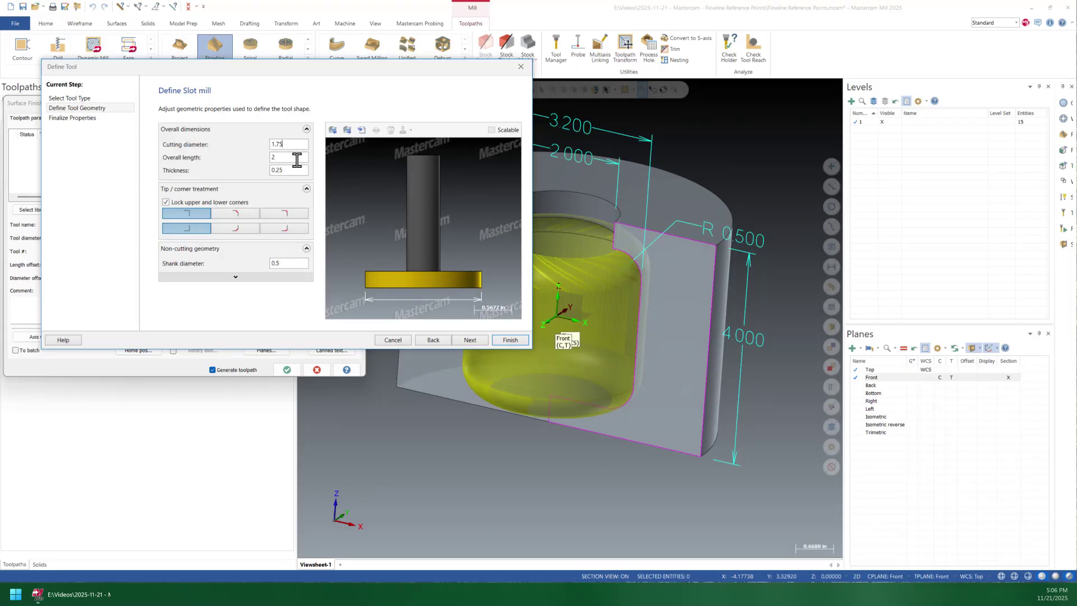
left_click_drag(298, 160, 241, 158)
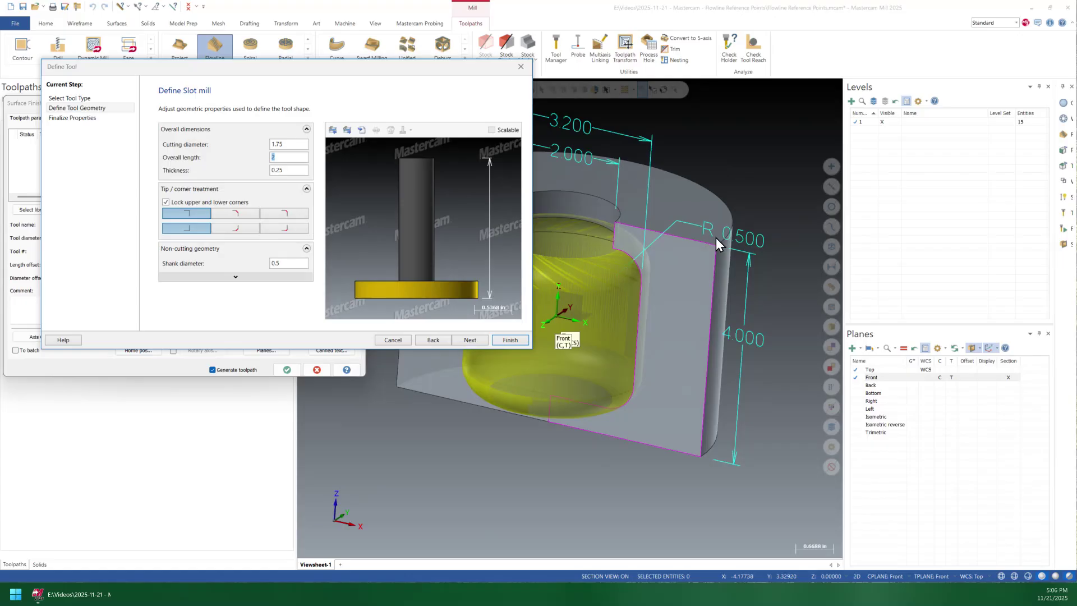
type("6")
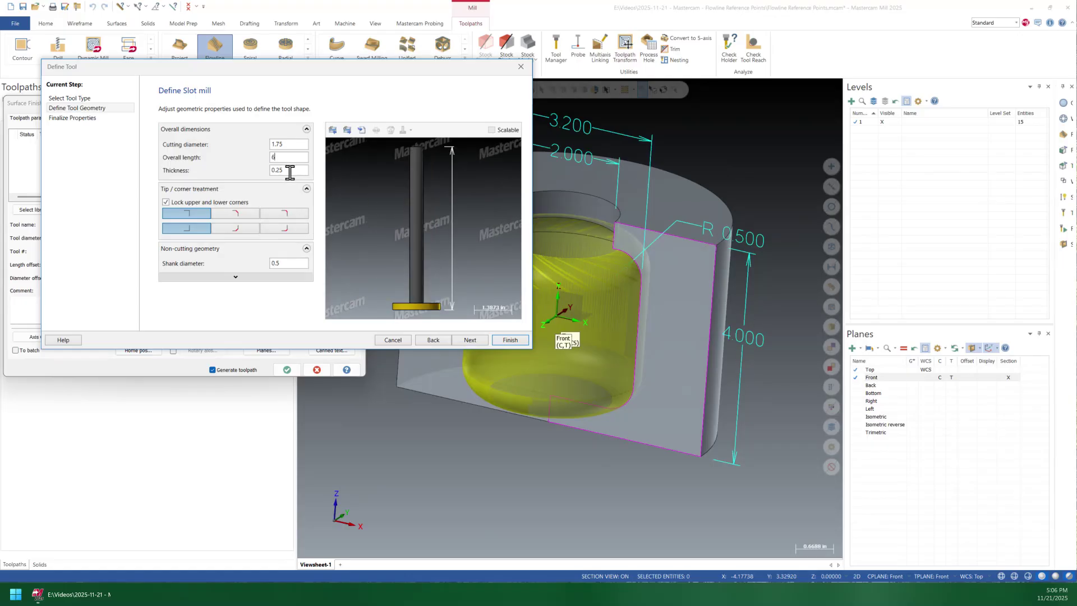
double_click(290, 169)
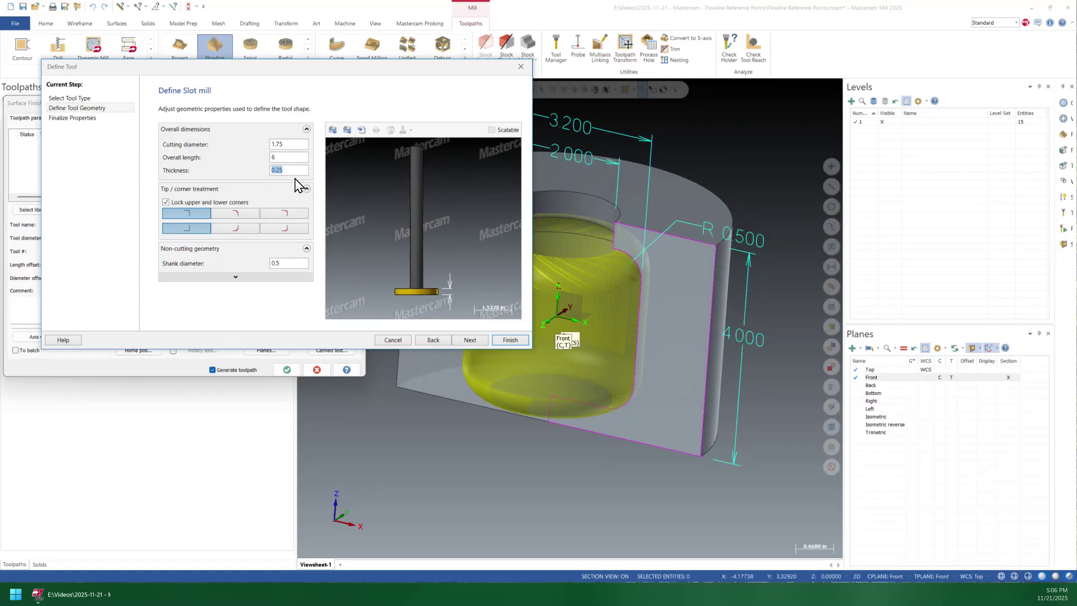
type("0.5")
Give the slot mill's locked upper and lower corners a full radius of 0.25, and finish creating the tool
left_click(246, 214)
left_click(284, 213)
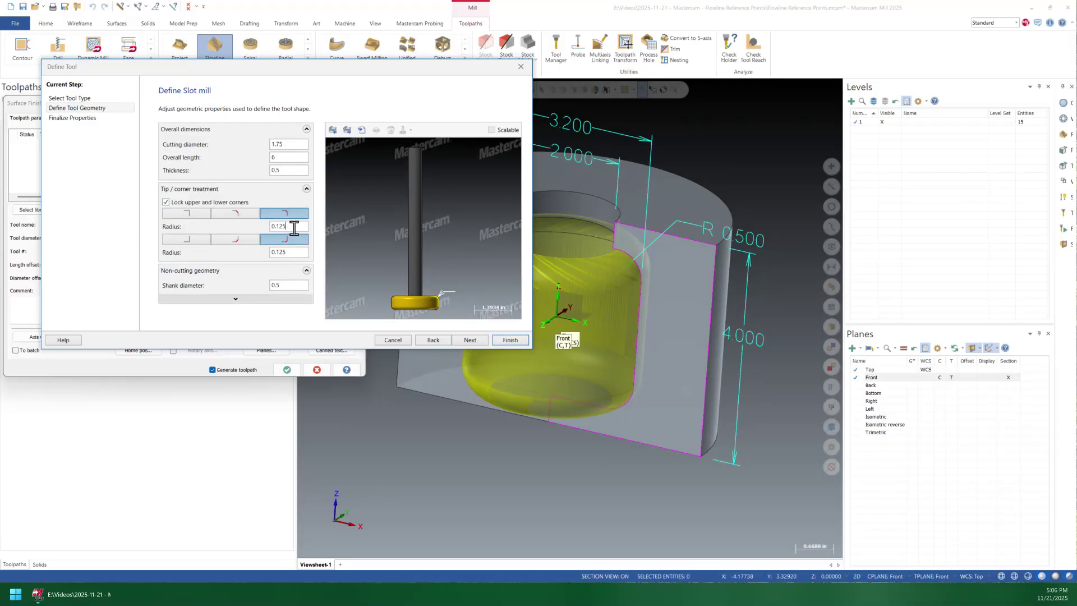
mouse_move(294, 227)
left_mouse_down()
mouse_move(275, 226)
mouse_move(297, 227)
left_mouse_up()
type("25")
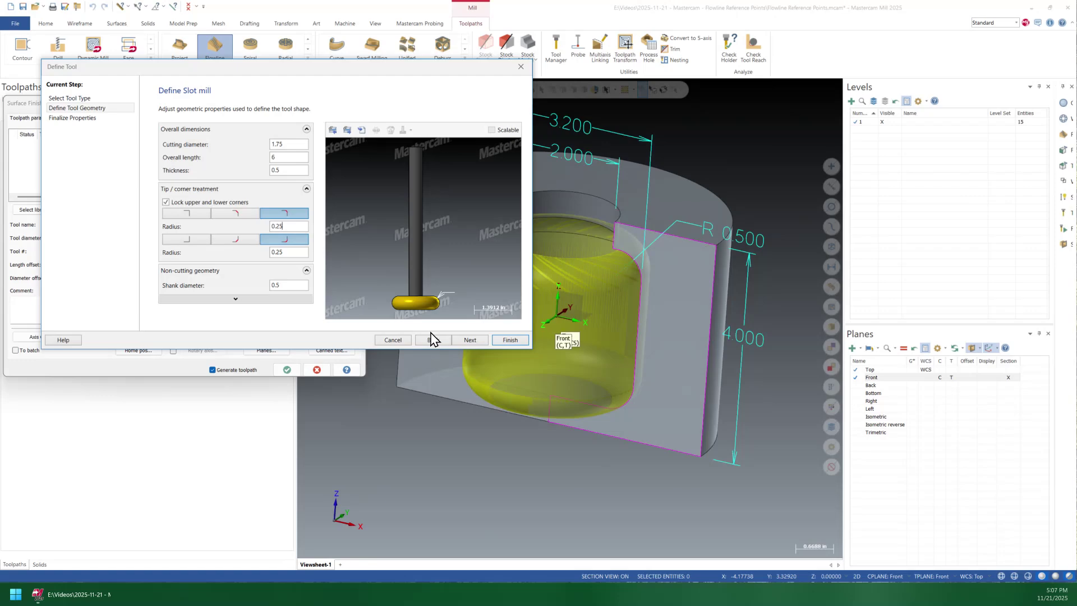
left_click(459, 340)
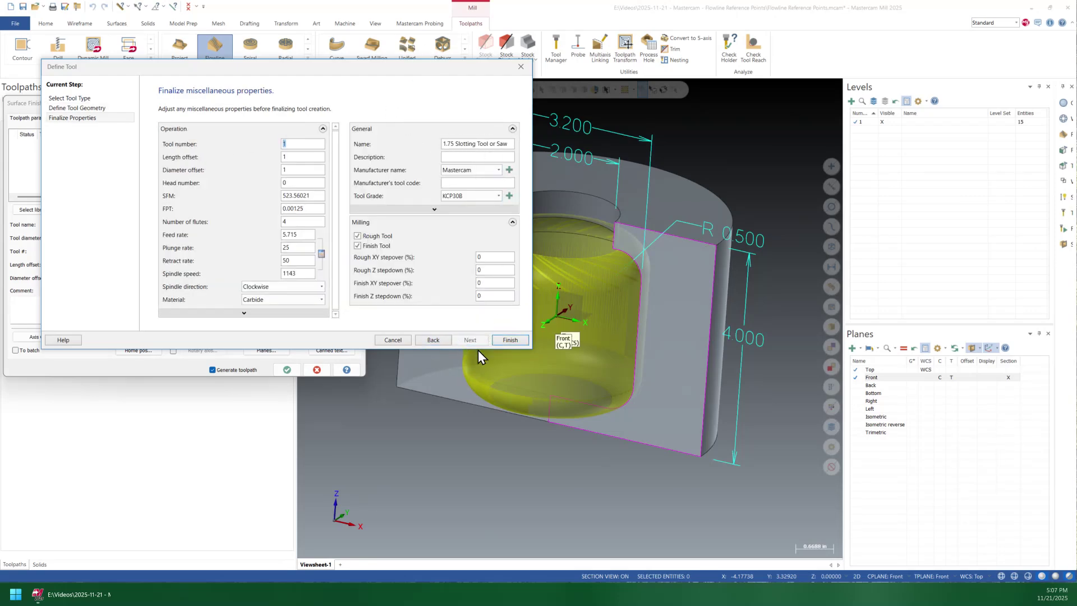
left_click(508, 341)
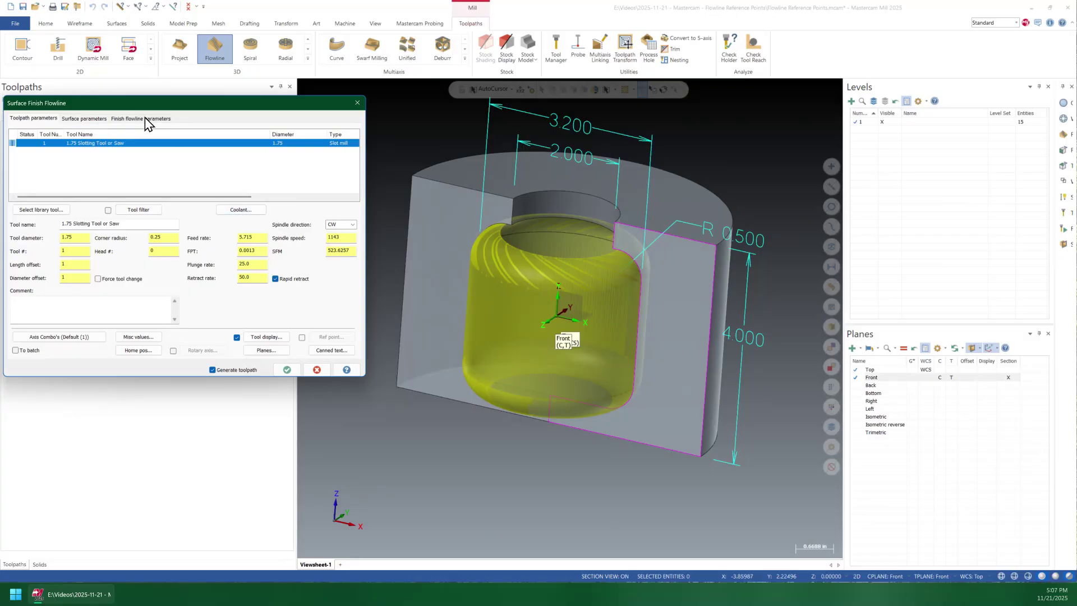
Set the flowline stepover distance to 0.05 and the cutting method to Spiral, and generate the toolpath
left_click(83, 120)
left_click(113, 119)
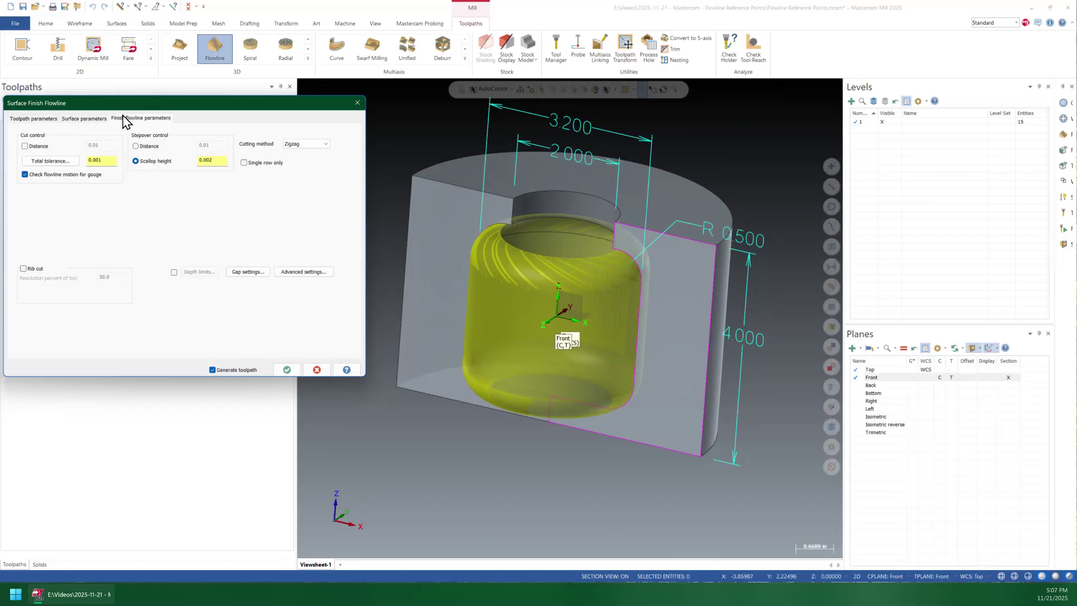
left_click(148, 147)
double_click(204, 145)
left_click(317, 147)
left_click(308, 165)
left_click(287, 370)
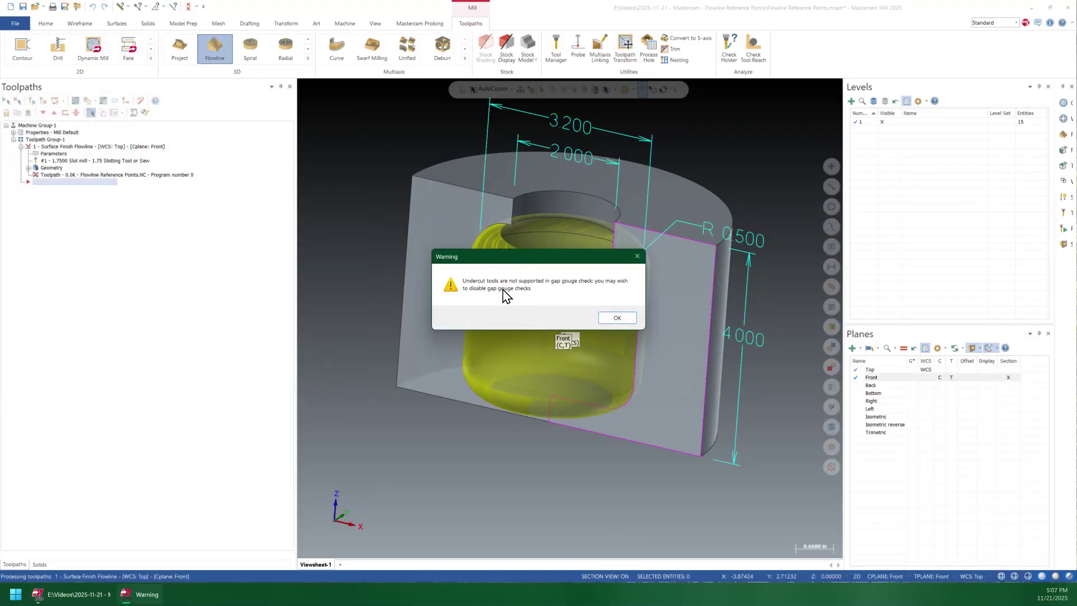
left_click(616, 318)
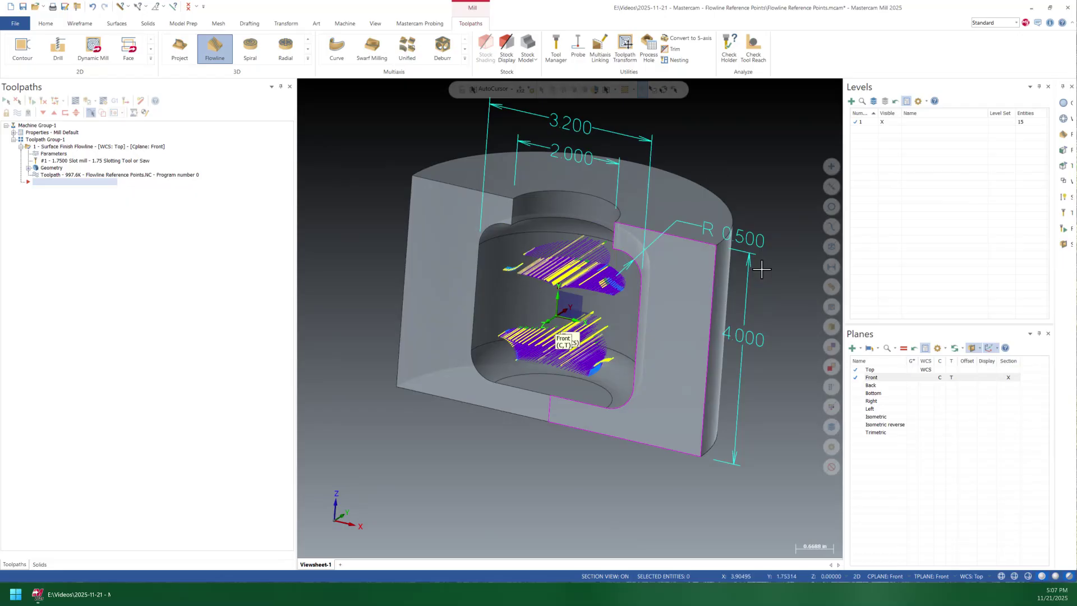
Backplot the flowline toolpath to check how the slot mill is oriented relative to the pocket
mouse_move(705, 260)
middle_mouse_down()
mouse_move(710, 150)
mouse_move(704, 249)
middle_mouse_up()
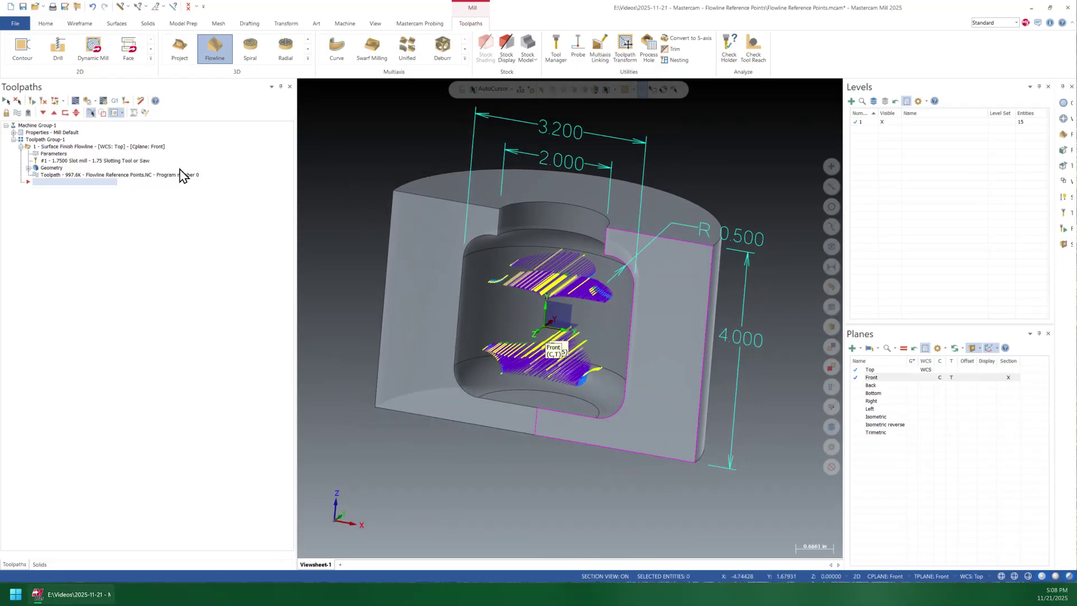
left_click(160, 175)
left_click(422, 88)
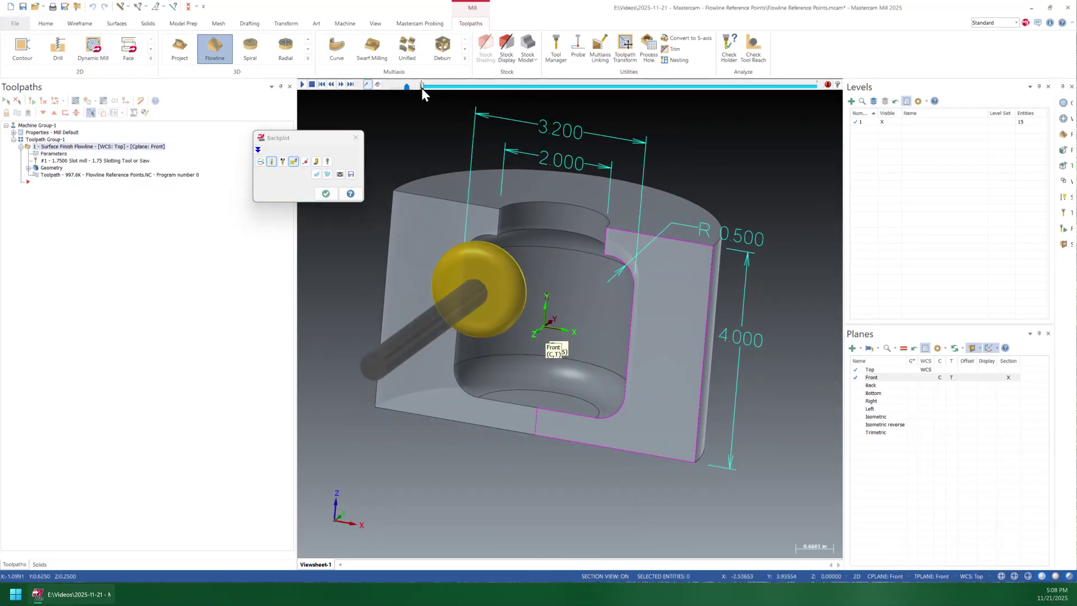
left_click_drag(422, 88, 766, 125)
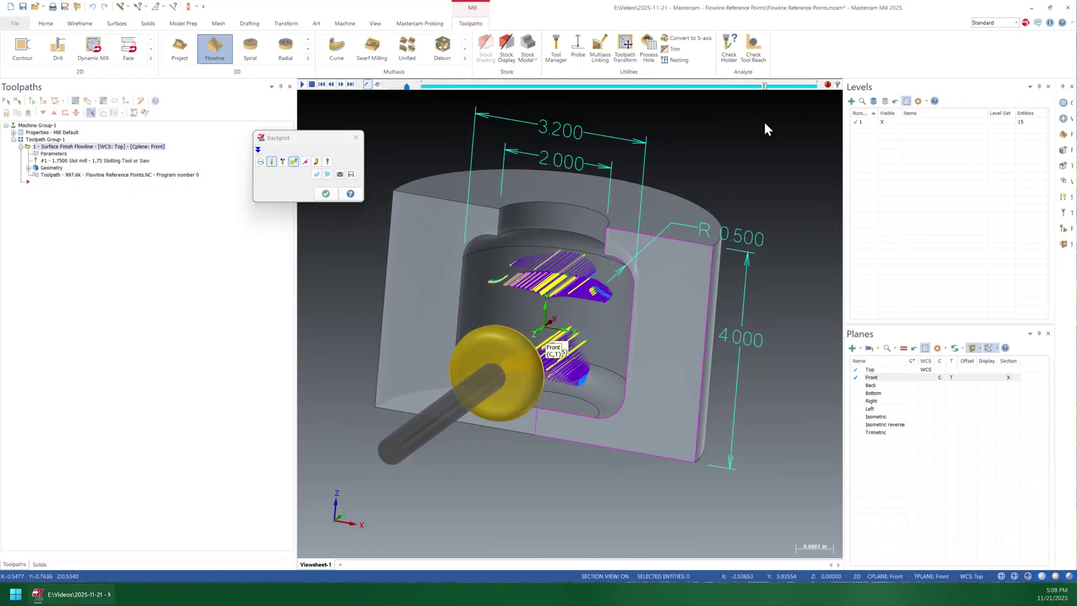
left_click(324, 194)
Set the operation's tool plane and construction plane to Top, matching the work coordinate system, and regenerate the toolpath
left_click(52, 155)
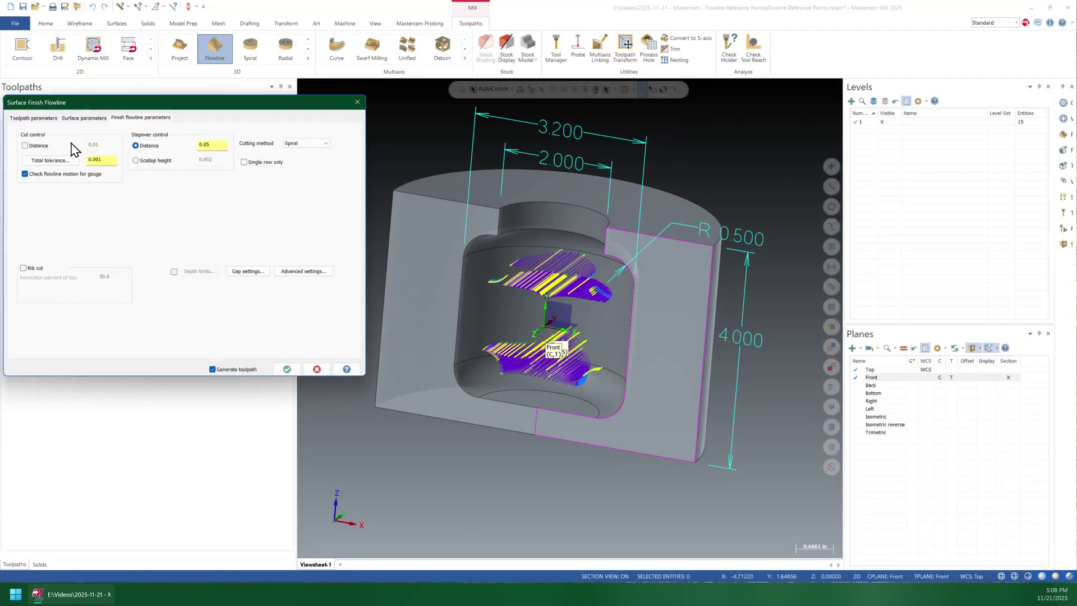
left_click(39, 118)
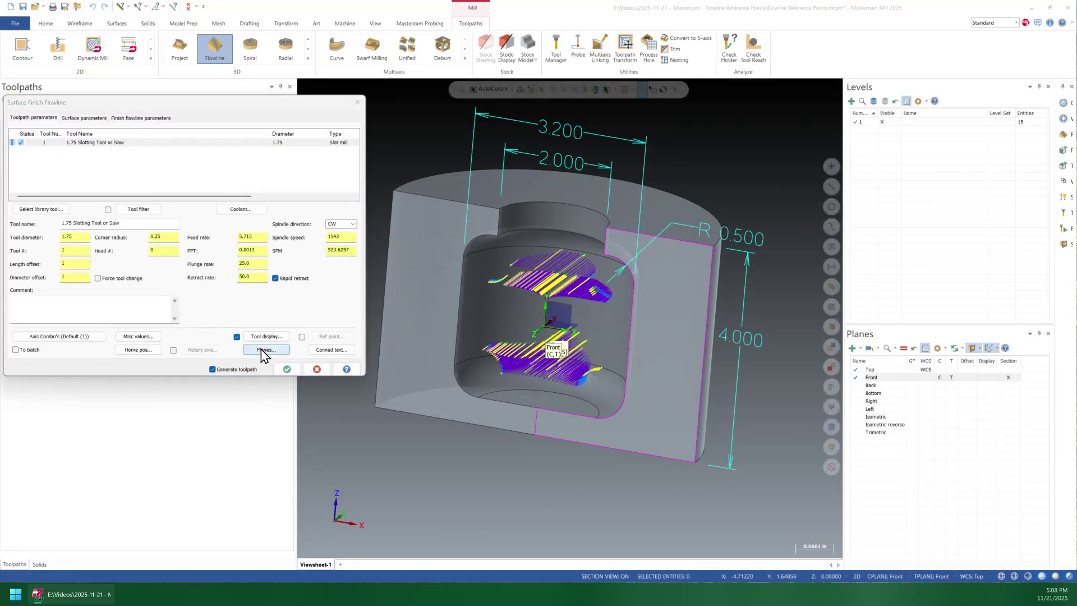
left_click_drag(1076, 169, 254, 116)
left_click(215, 177)
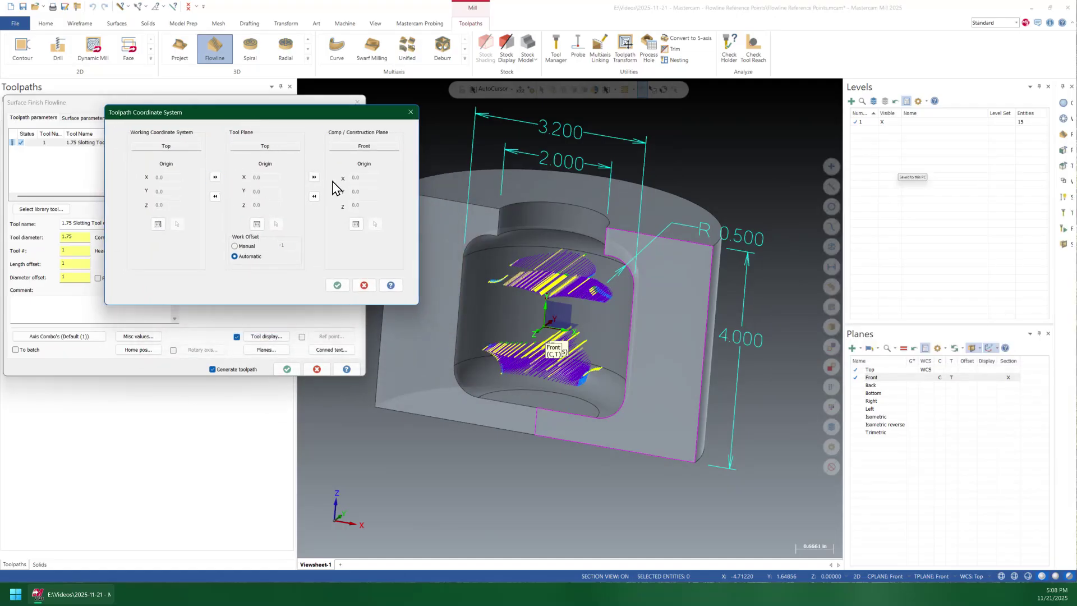
left_click(337, 285)
left_click(286, 369)
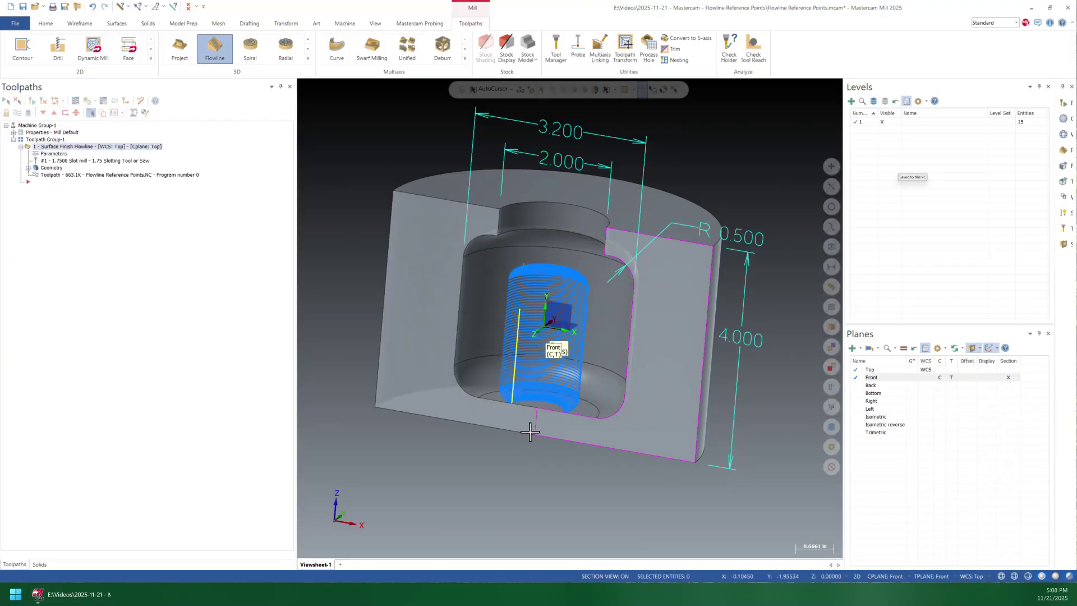
Backplot the regenerated flowline toolpath from start to end to check the slot mill's entry, cutting and exit moves
key("alt+t")
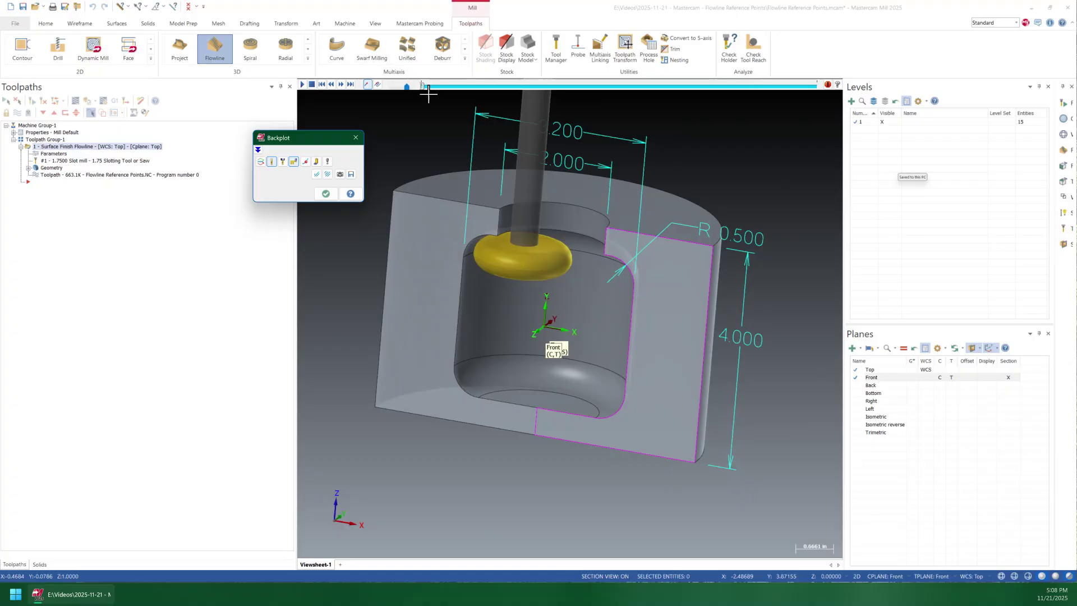
mouse_move(422, 86)
left_mouse_down()
mouse_move(442, 86)
mouse_move(412, 93)
left_mouse_up()
scroll(516, 252, "up", 5)
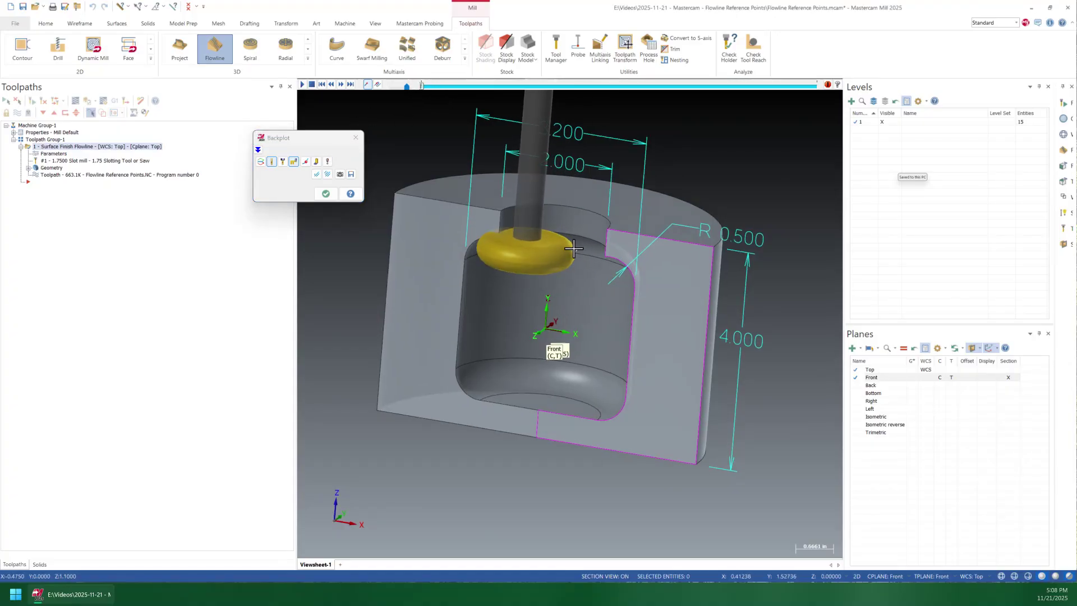
scroll(437, 314, "down", 4)
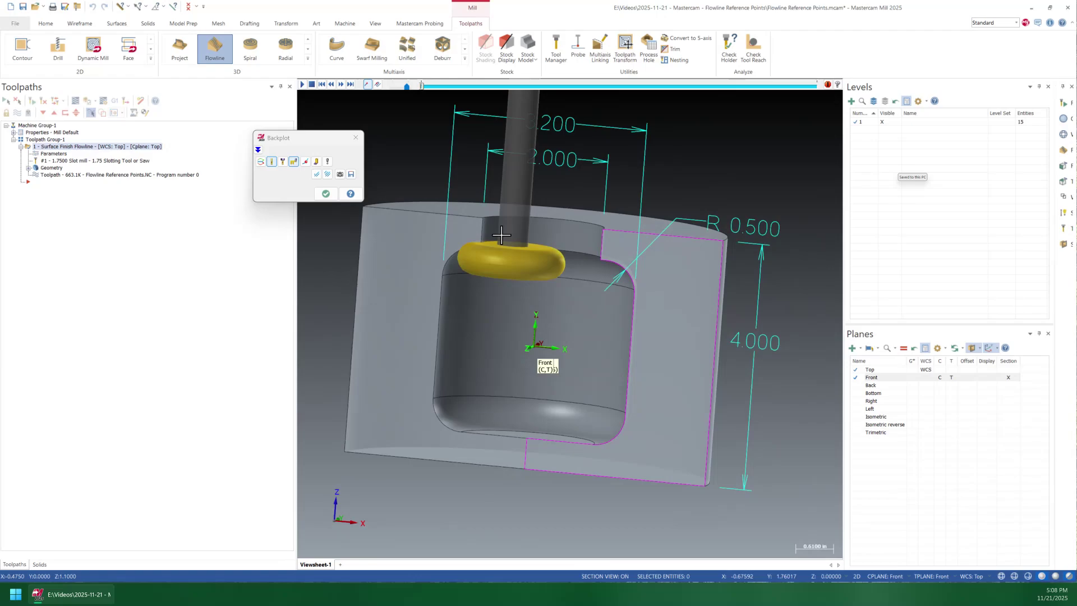
left_click_drag(425, 84, 833, 176)
middle_click_drag(569, 337, 483, 356)
left_click(326, 193)
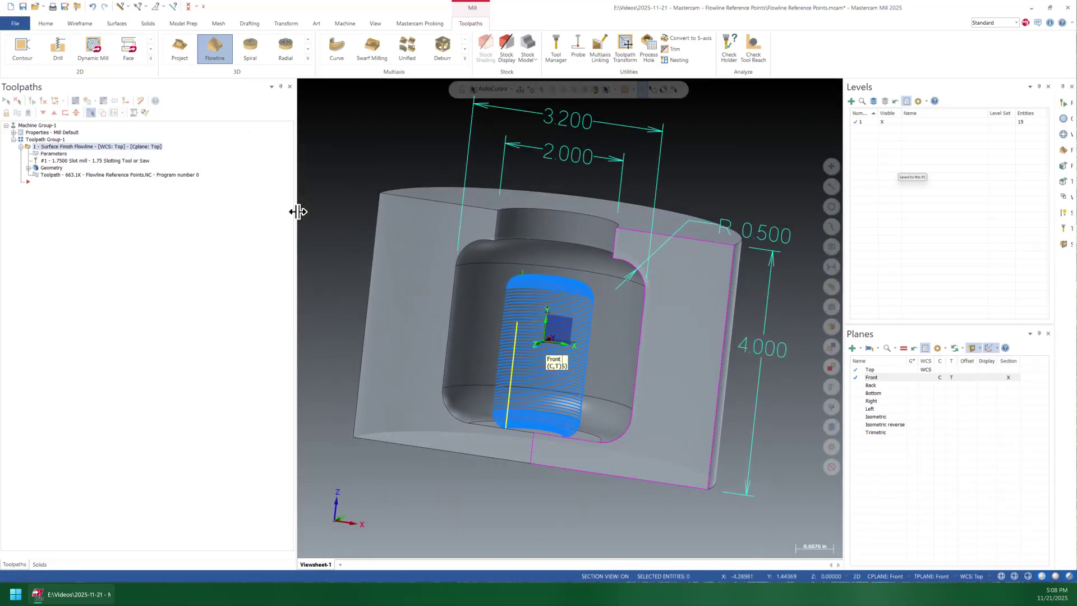
Enable an absolute clearance height of 2.0 for the flowline operation and open its finish flowline parameters
left_click(53, 153)
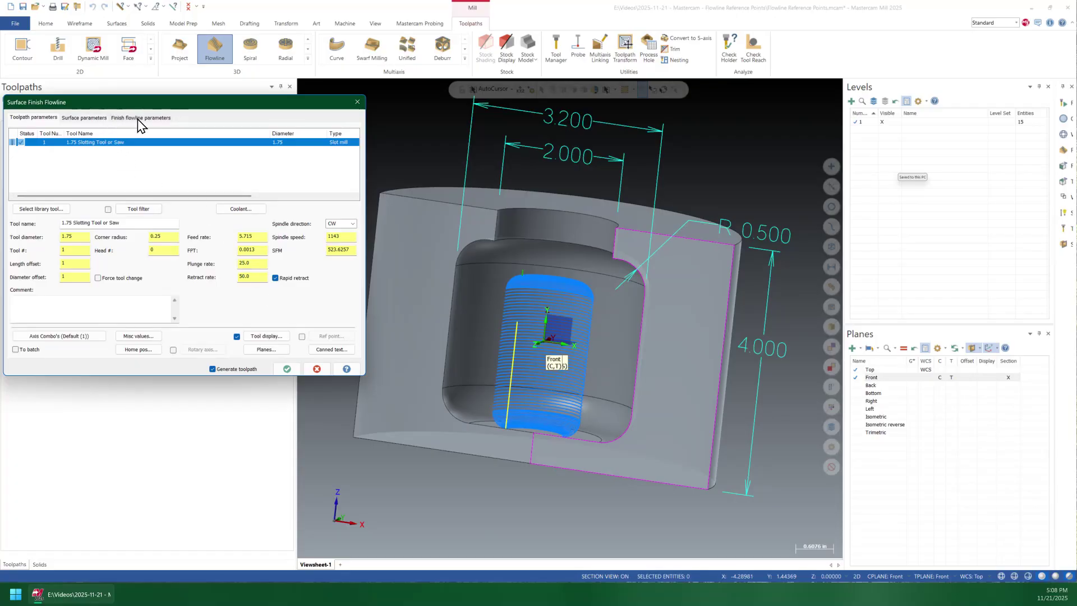
left_click(103, 119)
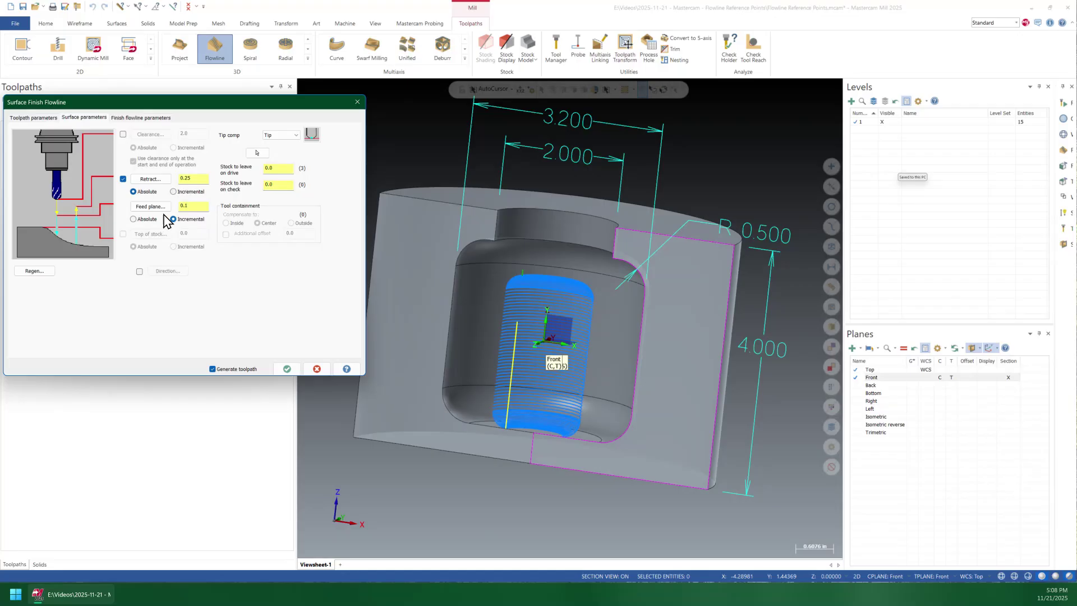
left_click(123, 134)
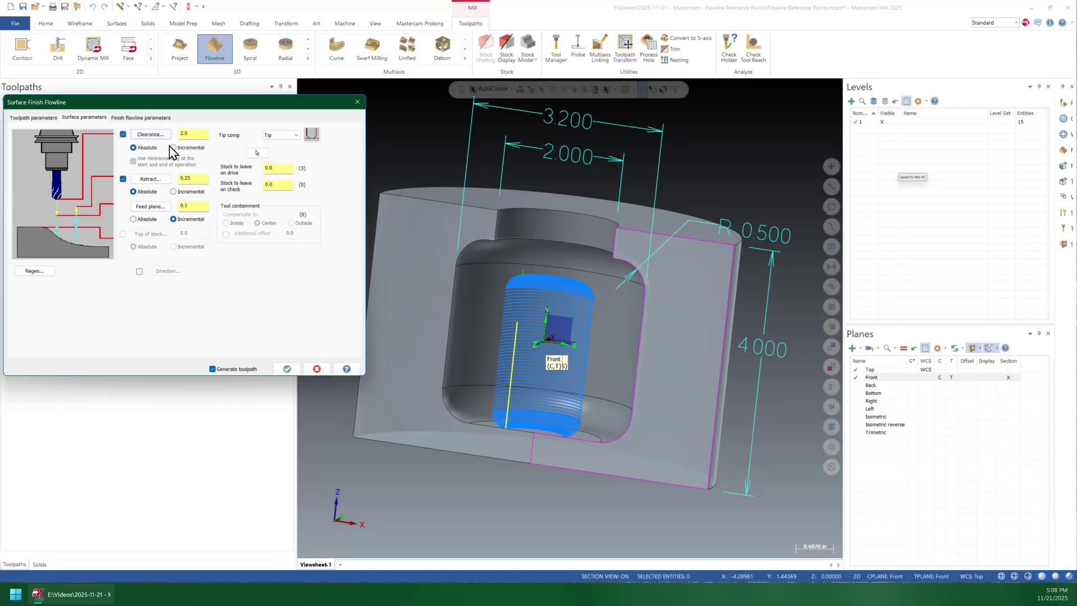
left_click(206, 136)
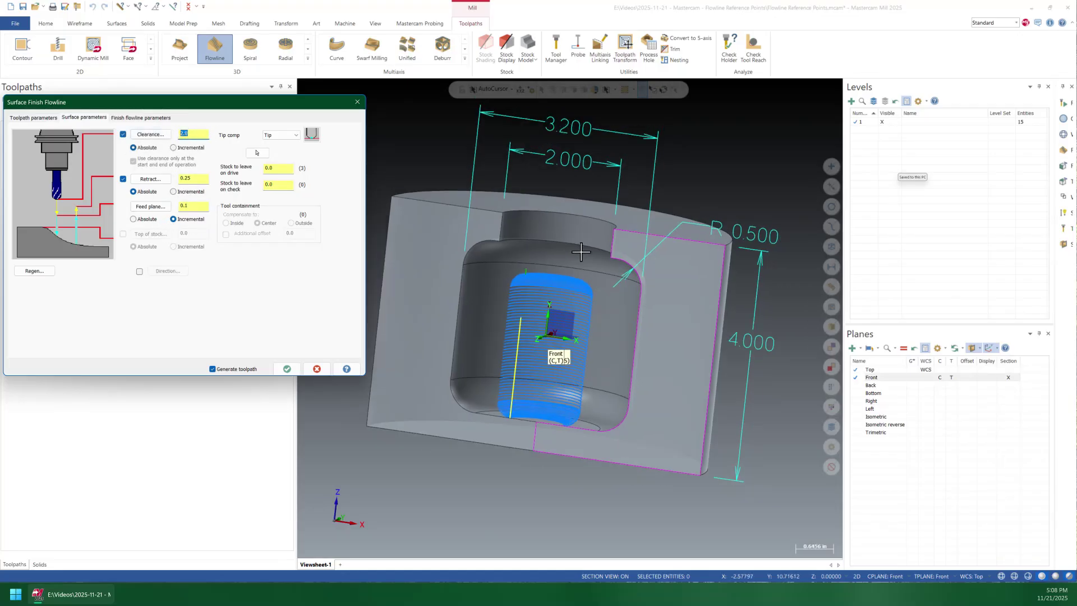
scroll(561, 311, "down", 2)
middle_click_drag(547, 298, 532, 325)
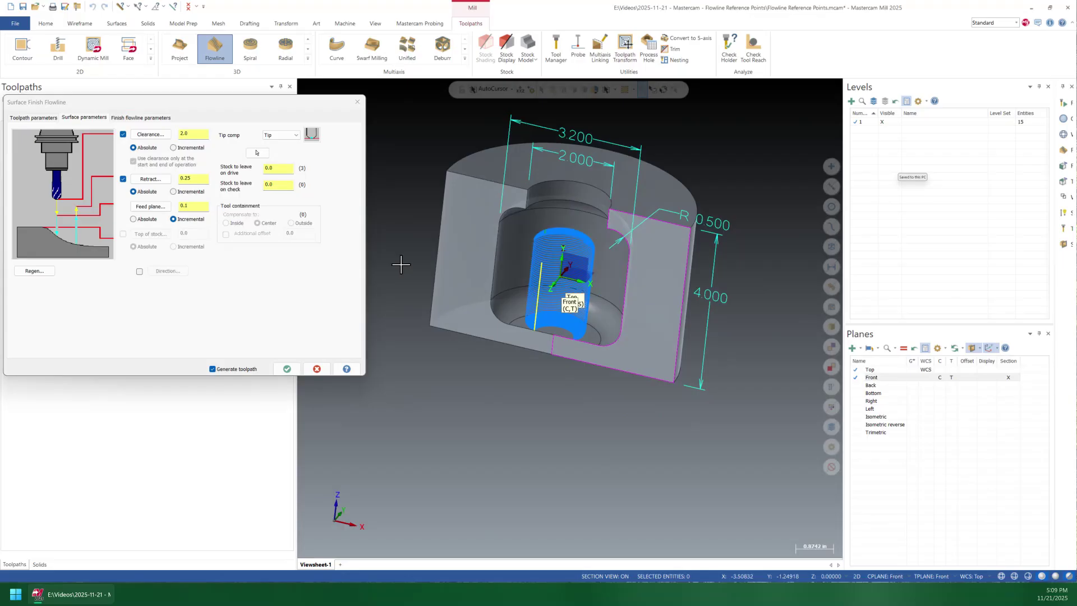
left_click(151, 137)
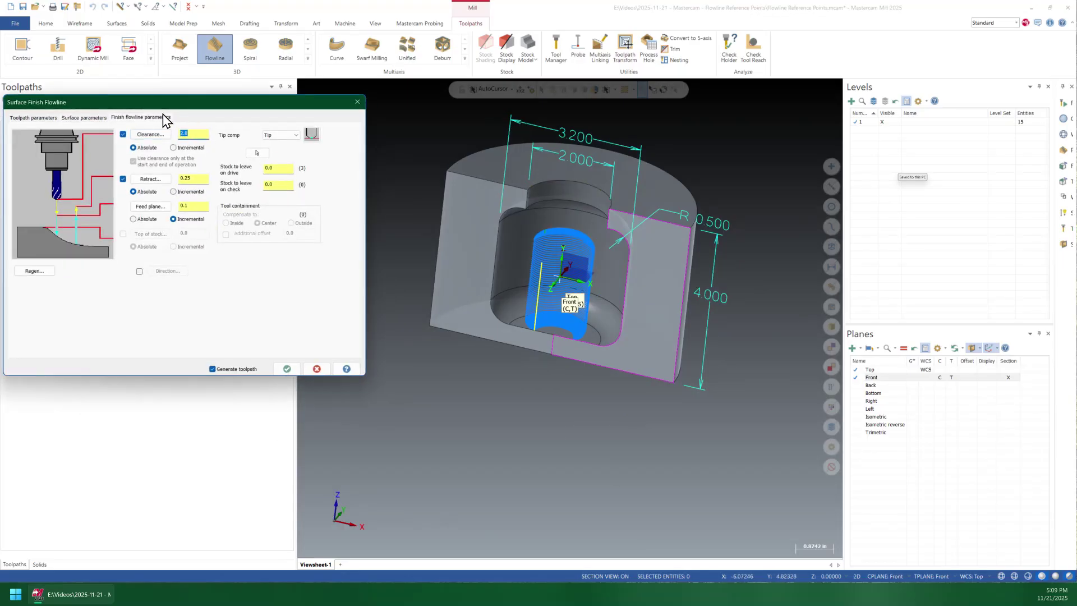
left_click(163, 116)
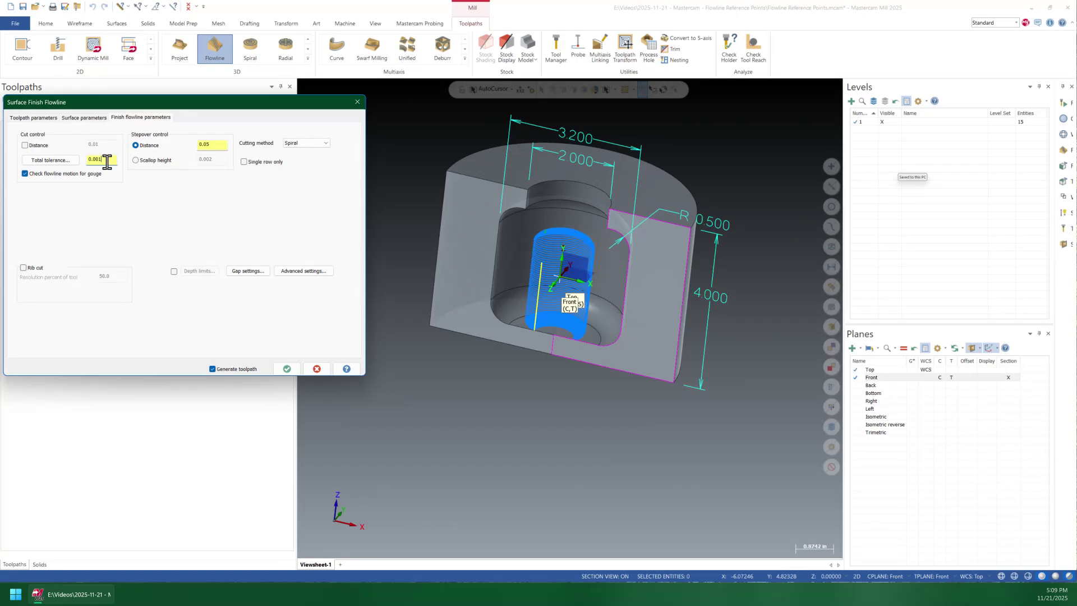
Set the total tolerance of the finish flowline cut to 0.005
mouse_move(94, 160)
left_mouse_down()
mouse_move(119, 164)
mouse_move(93, 161)
left_mouse_up()
type("4")
type("001")
type("005")
left_click_drag(211, 144, 203, 144)
type("1")
key("Return")
left_click(85, 119)
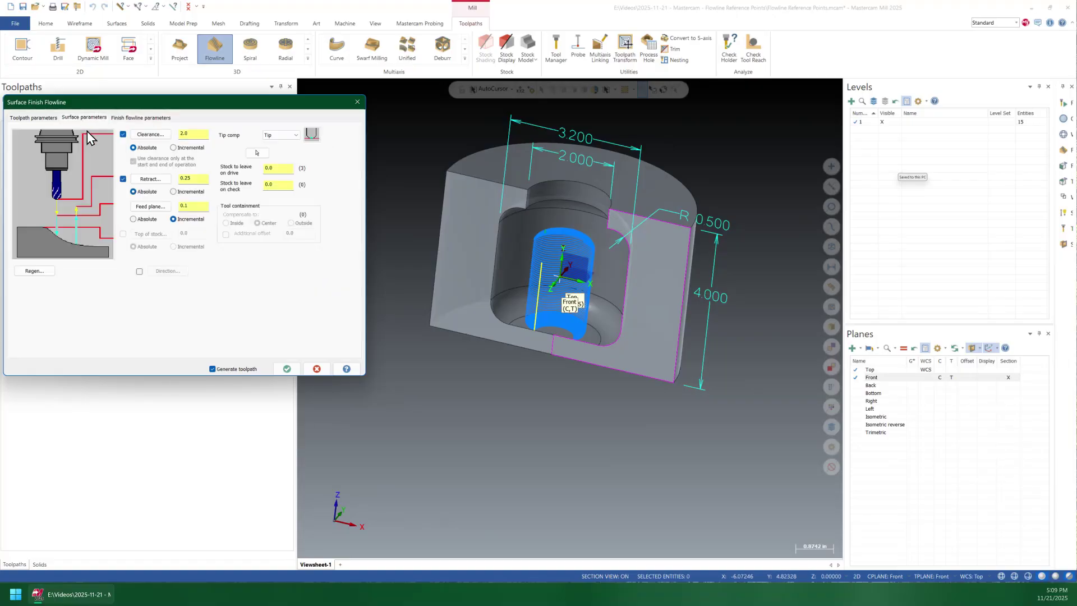
left_click(140, 117)
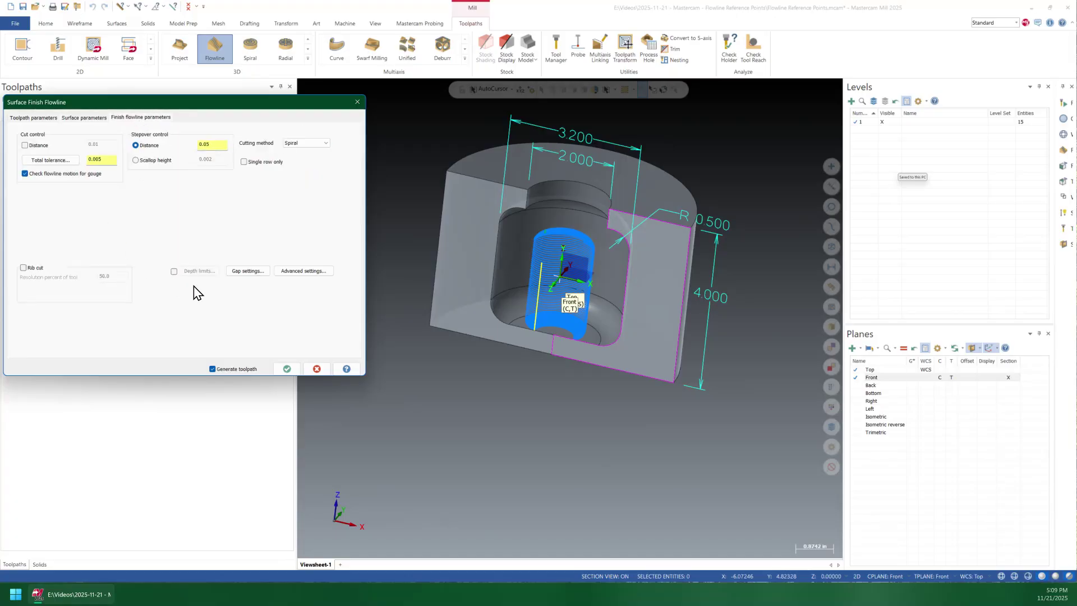
Turn off gouge checking for the flowline motion, gap motion and retract motion, and regenerate the toolpath
middle_click_drag(558, 203, 547, 278)
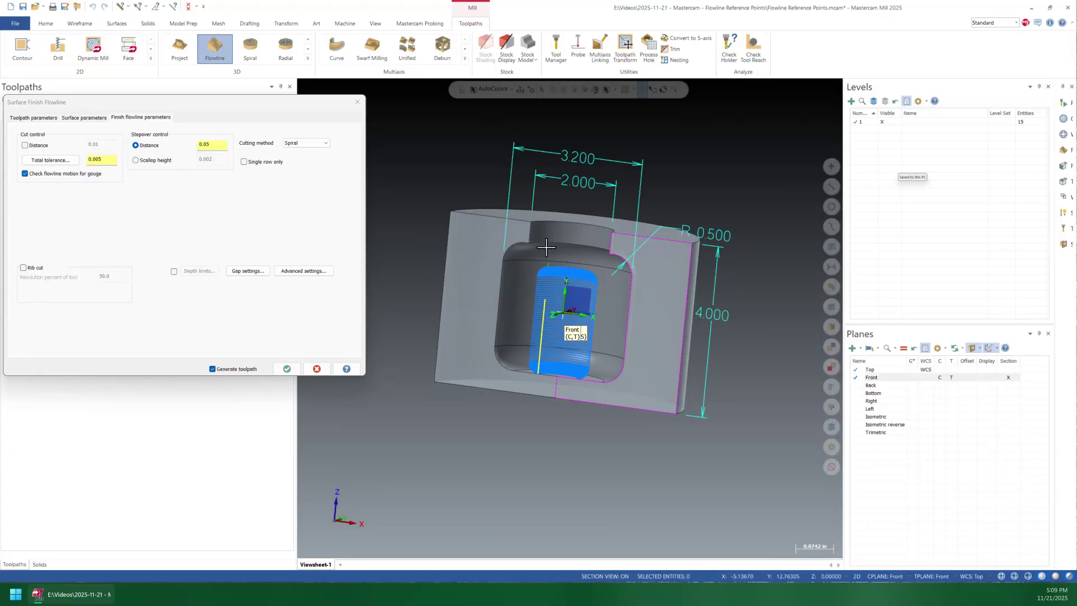
left_click(89, 174)
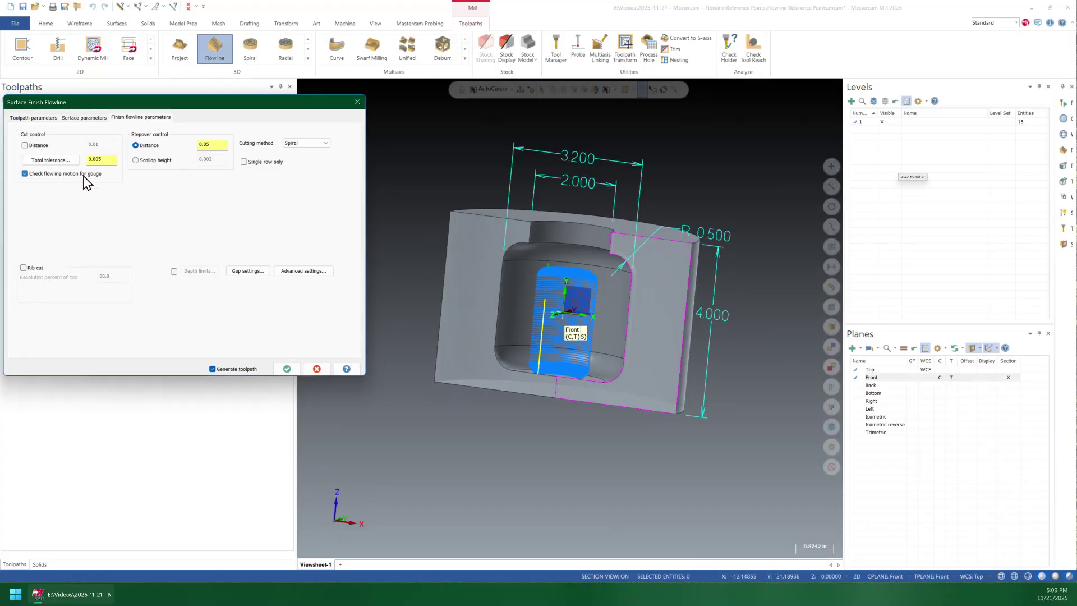
left_click(248, 274)
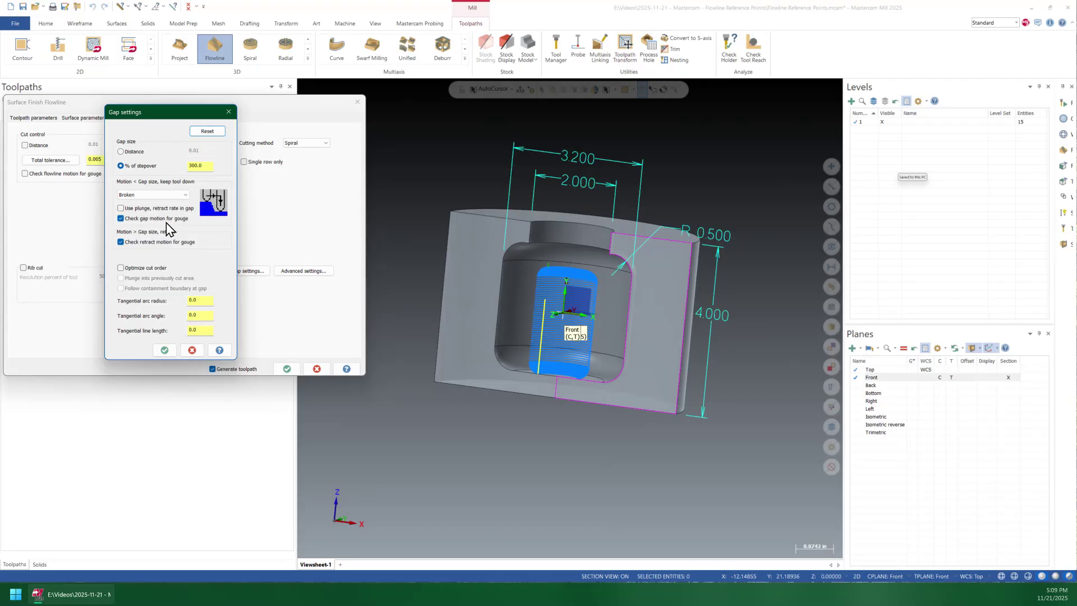
left_click_drag(185, 112, 118, 120)
left_click(84, 228)
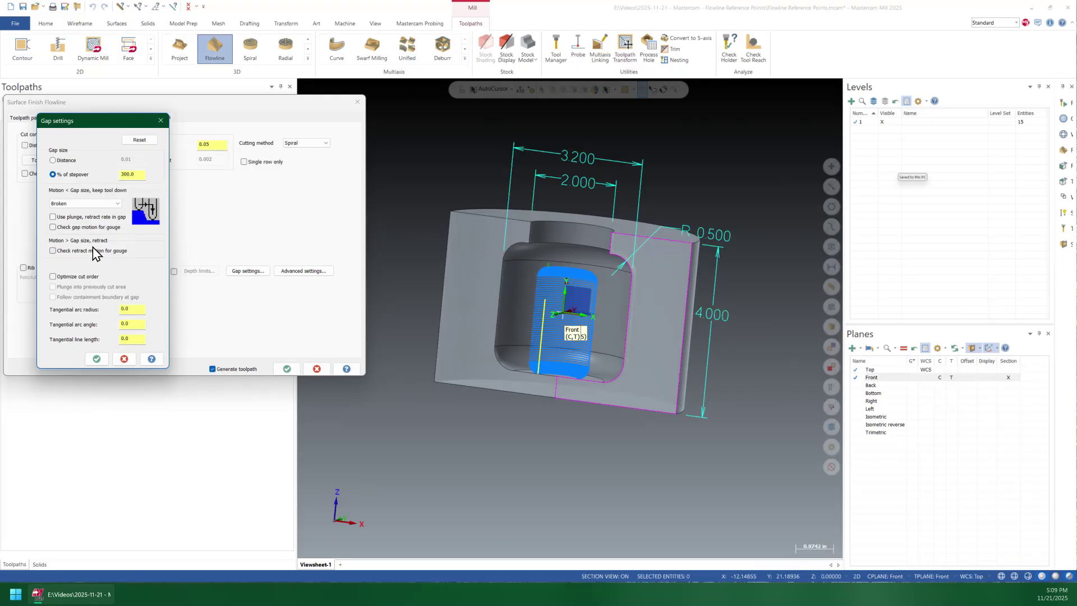
left_click(97, 358)
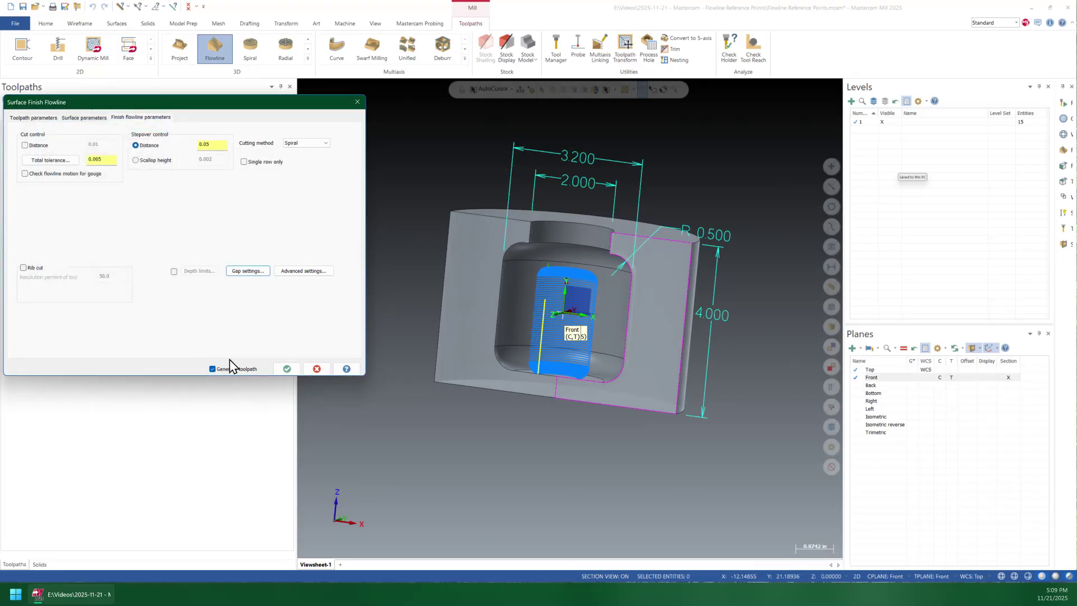
left_click(297, 368)
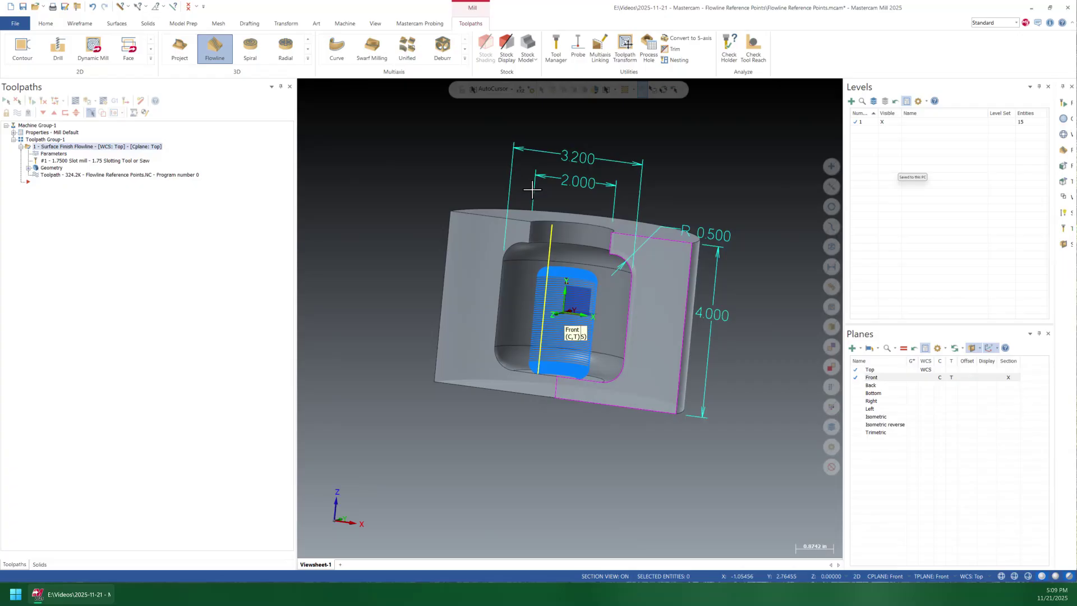
Backplot the flowline toolpath to its end and examine the slot mill's exit path from the pocket floor
key("alt+t")
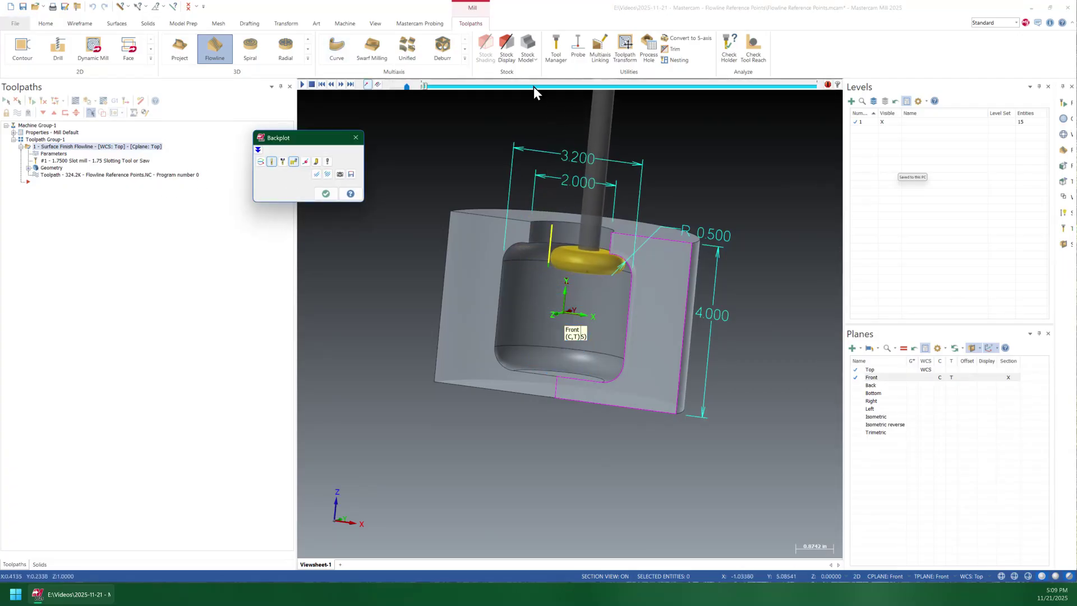
left_click_drag(423, 84, 819, 247)
scroll(573, 266, "up", 6)
scroll(530, 267, "down", 5)
scroll(586, 291, "up", 5)
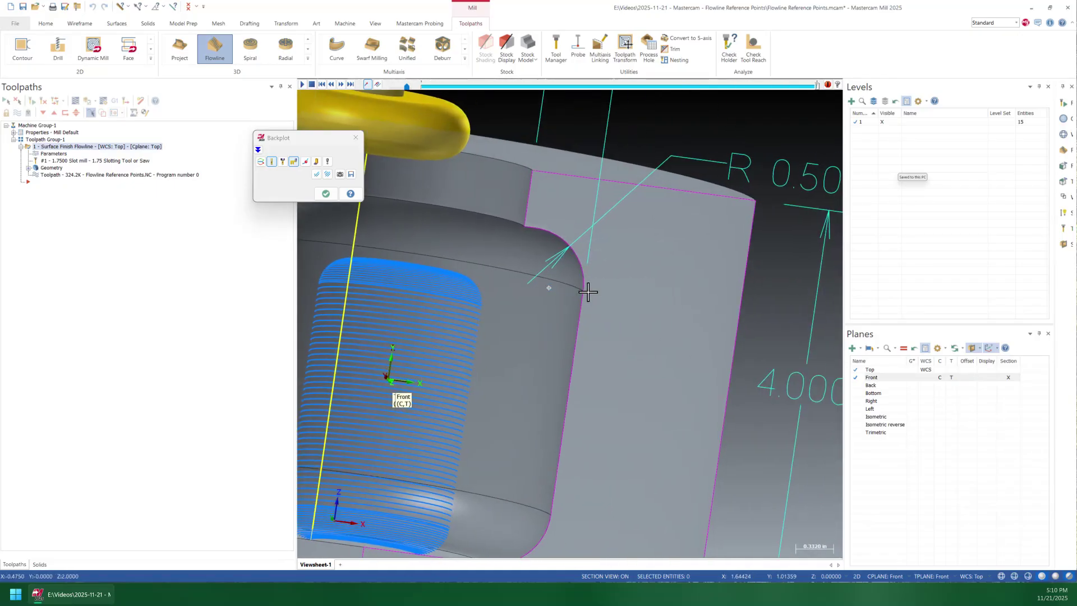
middle_click_drag(587, 291, 598, 359)
scroll(599, 358, "down", 2)
scroll(533, 260, "up", 2)
middle_click_drag(513, 243, 516, 302)
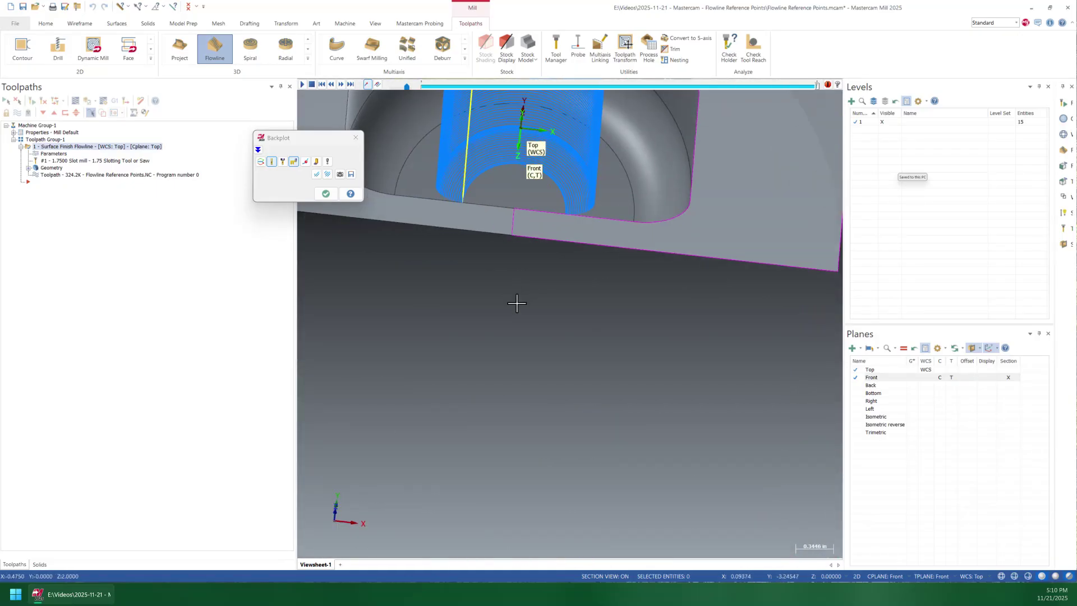
scroll(522, 330, "down", 4)
scroll(536, 189, "up", 5)
middle_click_drag(489, 163, 515, 253)
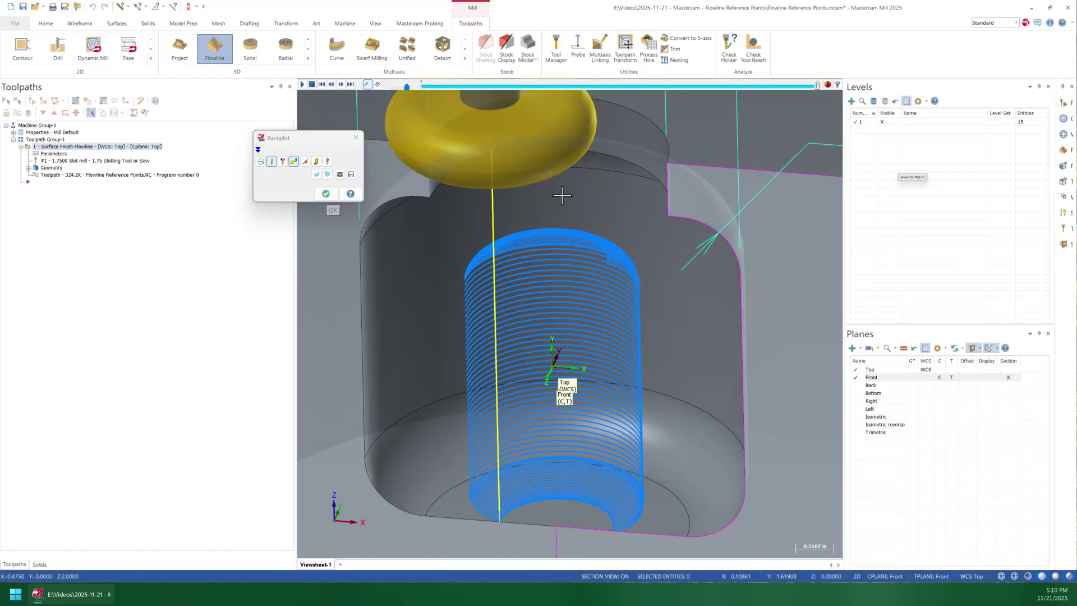
middle_click_drag(561, 193, 581, 218)
scroll(541, 260, "down", 2)
scroll(476, 336, "down", 2)
scroll(589, 207, "up", 2)
scroll(589, 207, "down", 1)
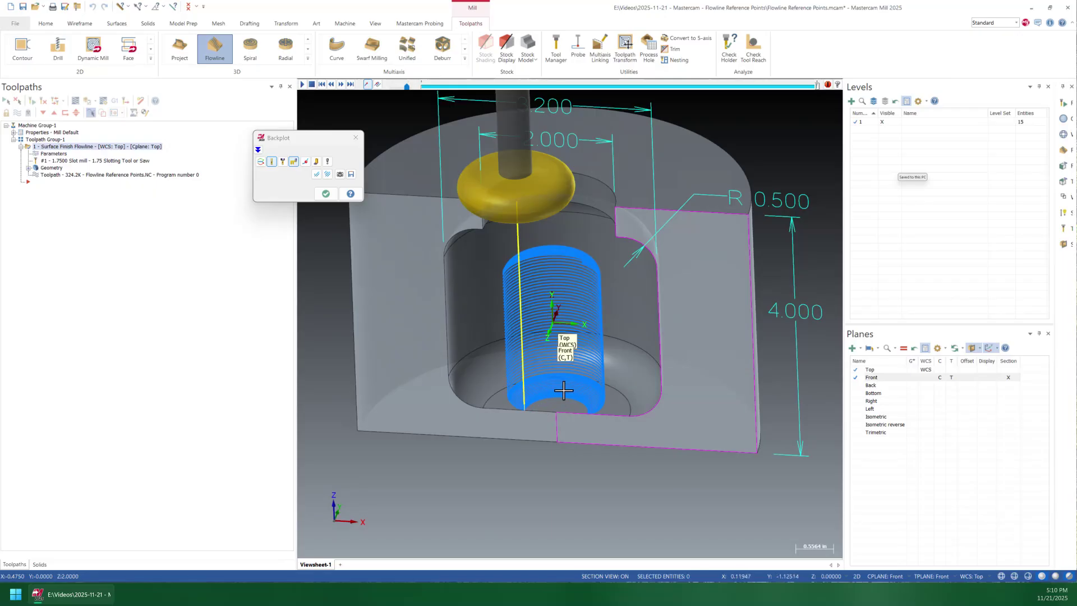
left_click(326, 194)
Enable reference points for the flowline operation and pick the approach point at X0, Y0, Z1.0 in the upper pocket
left_click(51, 154)
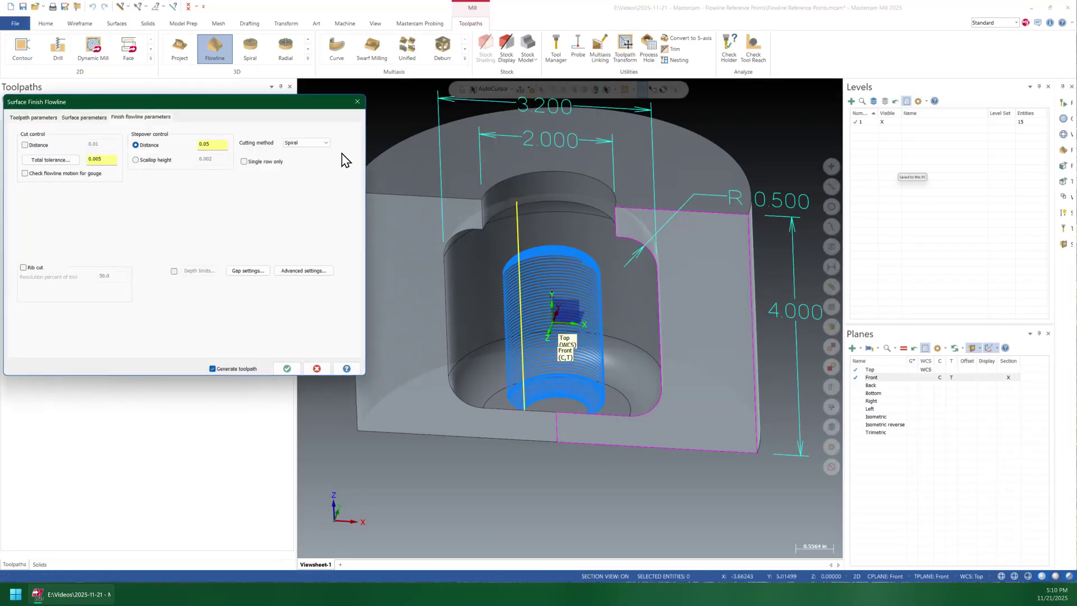
left_click(34, 118)
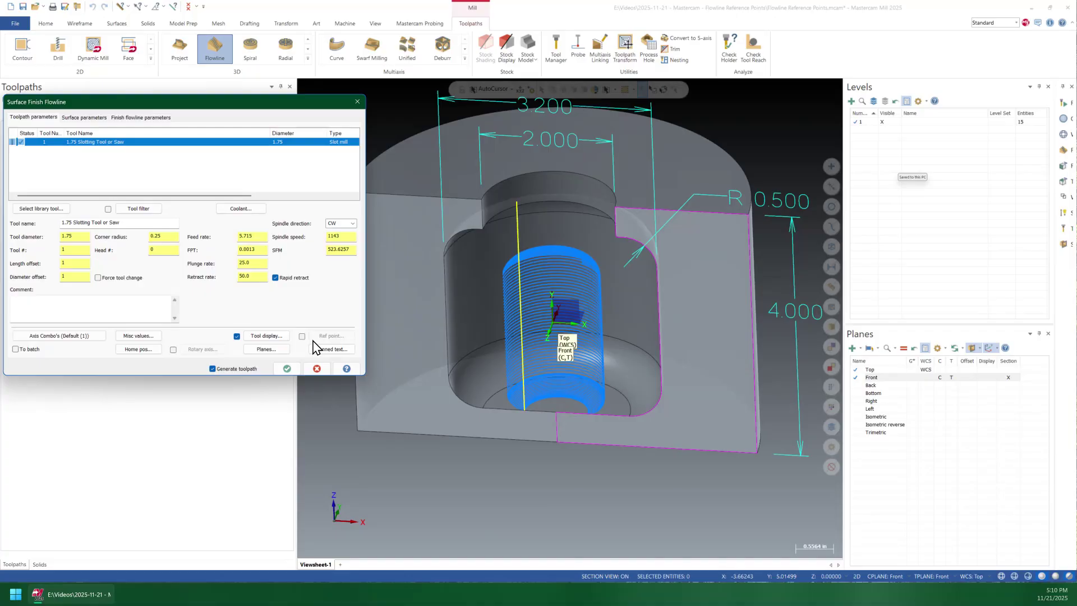
left_click(302, 337)
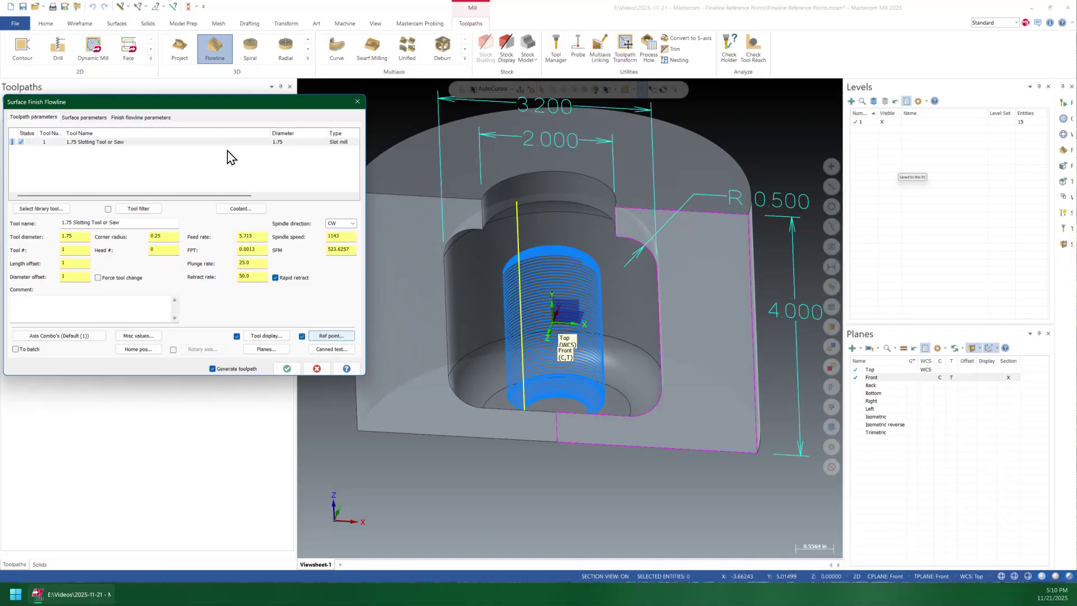
left_click(336, 337)
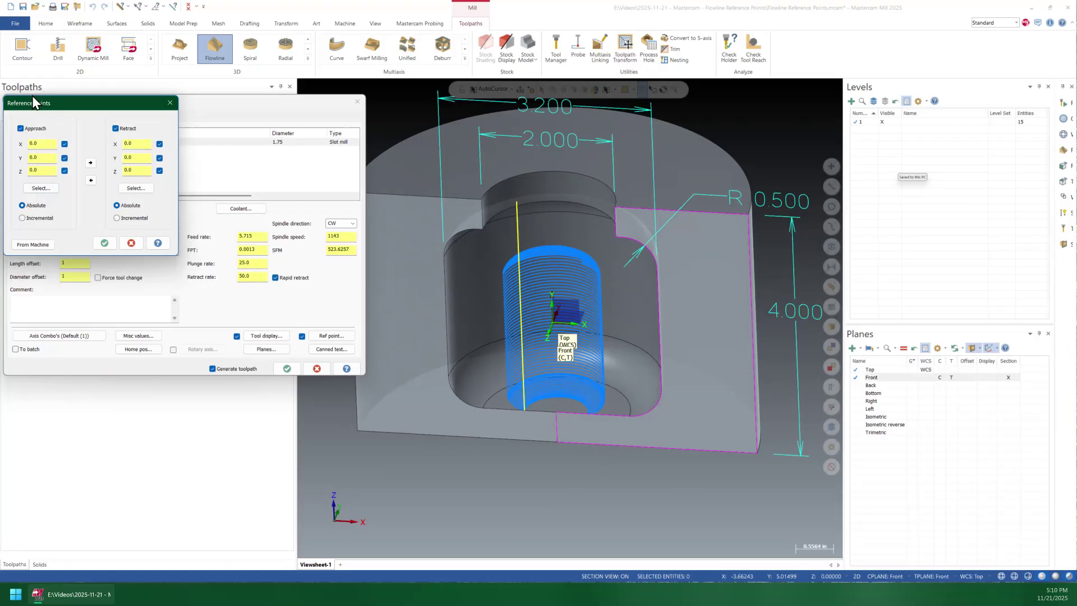
left_click(46, 190)
mouse_move(513, 204)
middle_mouse_down()
mouse_move(489, 171)
mouse_move(509, 222)
middle_mouse_up()
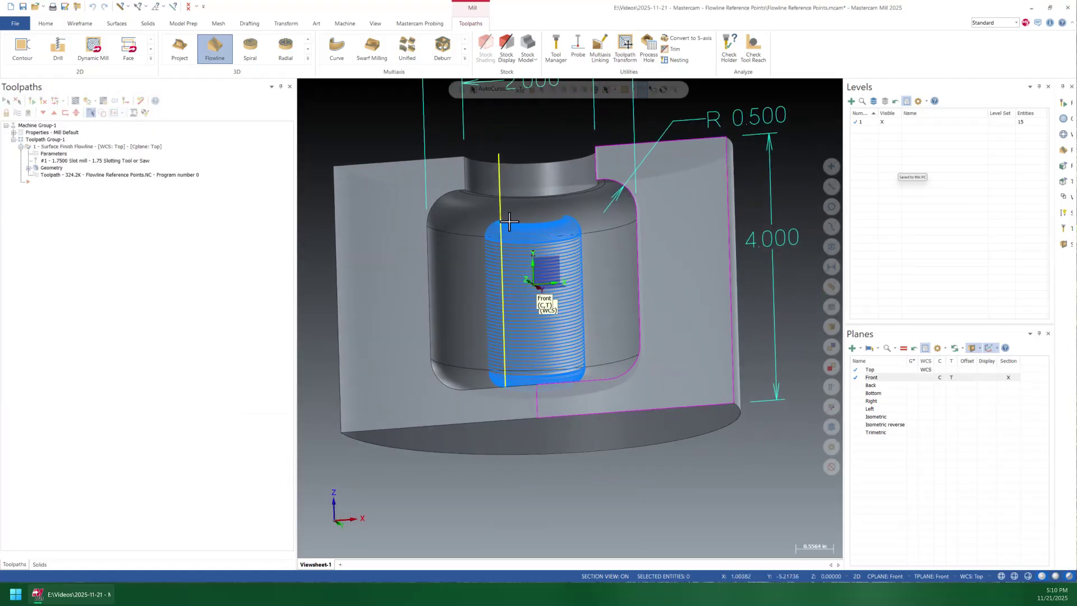
left_click(473, 240)
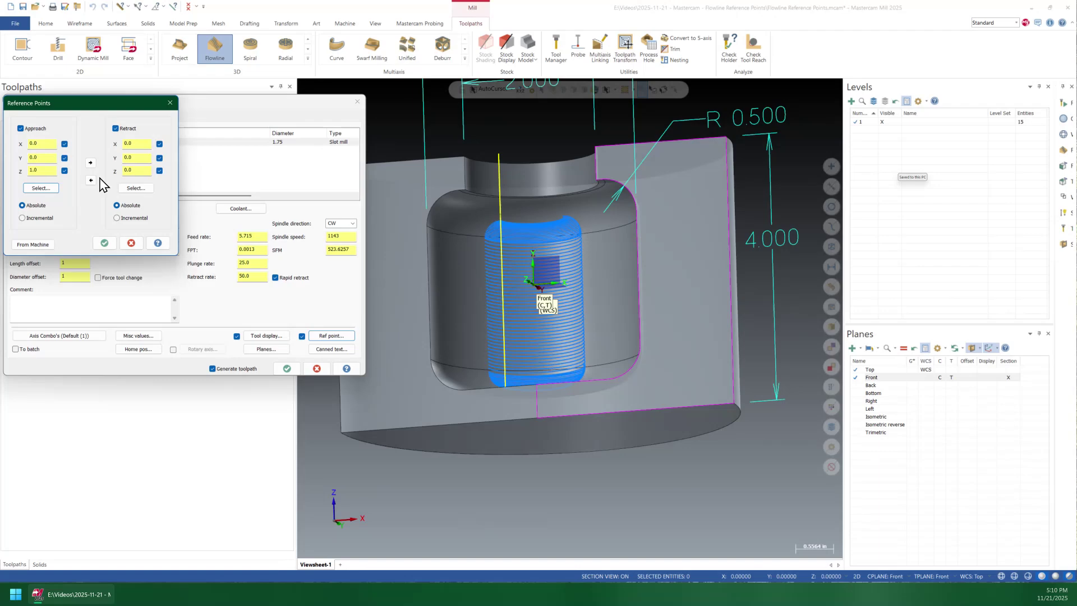
Pick the retract reference point at X0, Y0, Z-1.0 in the lower pocket and regenerate the toolpath
left_click(136, 188)
middle_click_drag(469, 282, 472, 312)
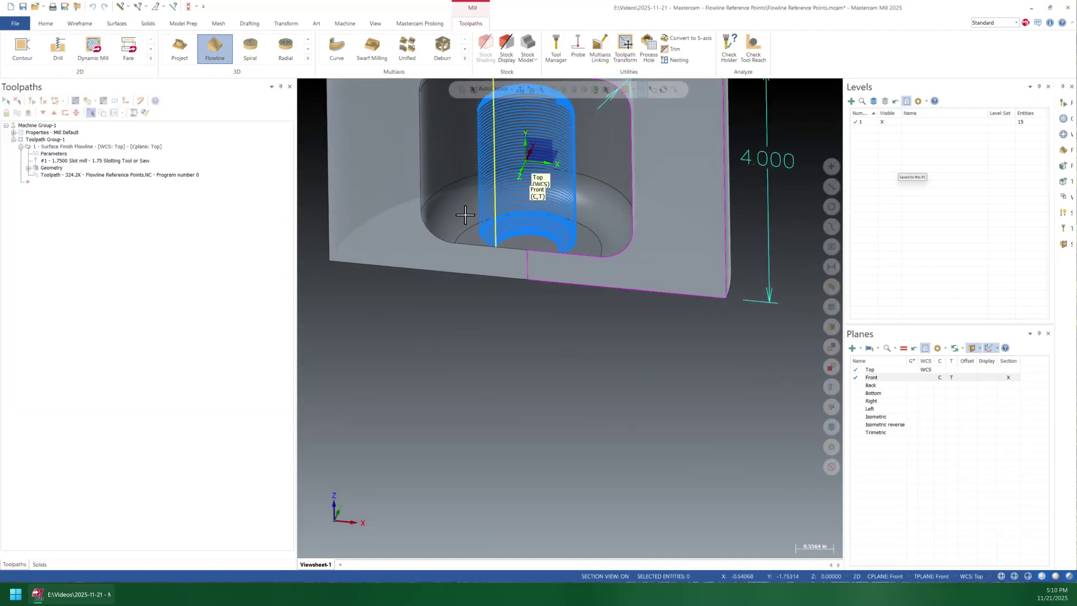
left_click(446, 189)
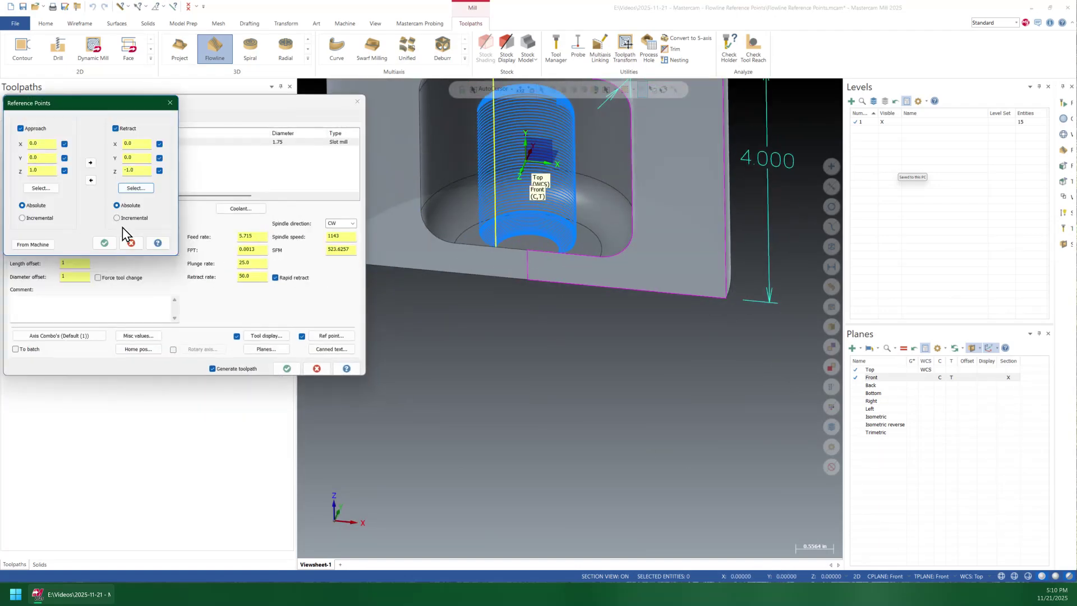
left_click(104, 242)
left_click(287, 368)
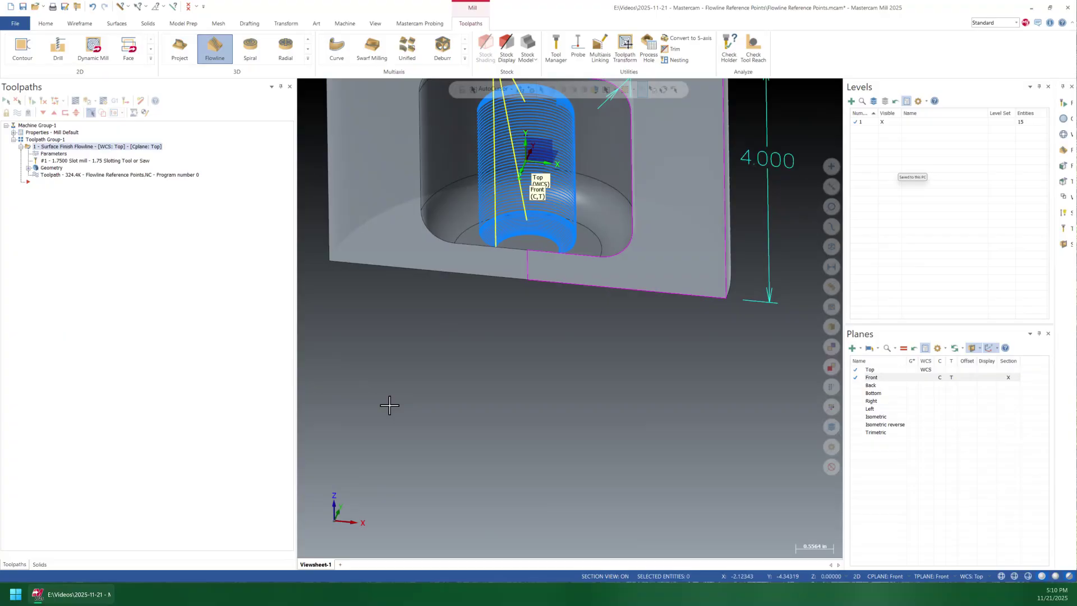
Step through the backplot to check how the slot mill moves between the reference points and the cut
middle_click_drag(387, 404, 472, 358)
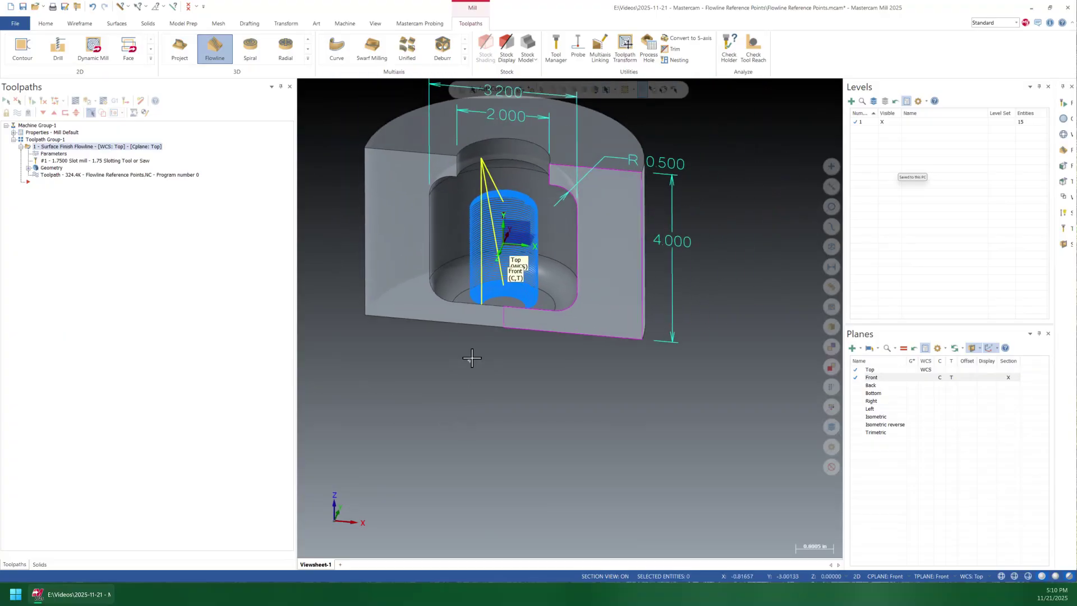
left_click(52, 153)
key("Escape")
left_click(193, 174)
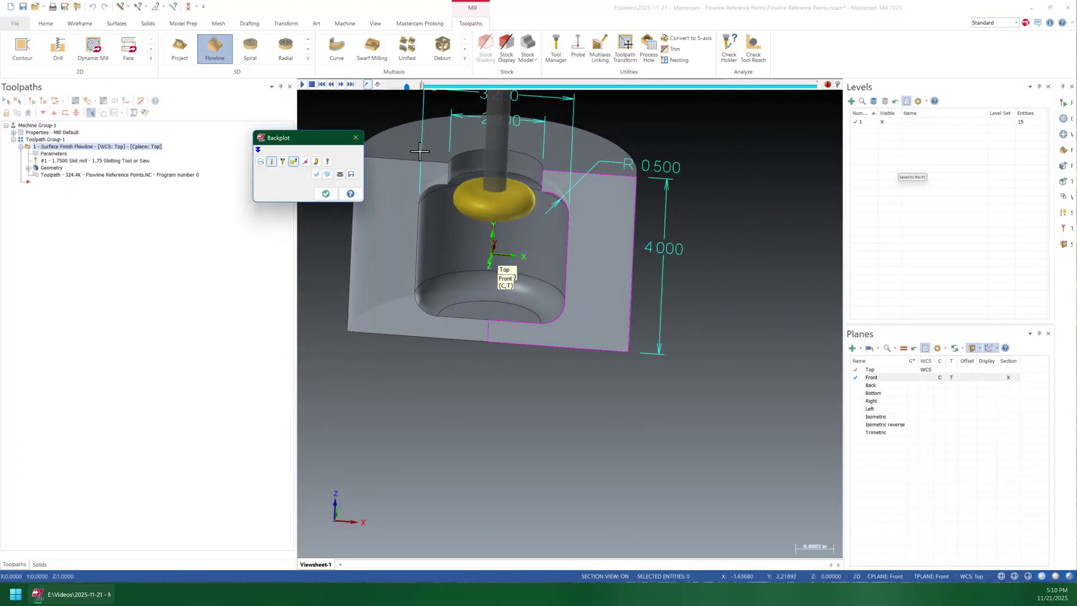
key("b")
mouse_move(475, 203)
middle_mouse_down()
mouse_move(476, 175)
mouse_move(472, 185)
mouse_move(441, 186)
middle_mouse_up()
key("s")
key("s")
key("s")
key("b")
key("b")
key("b")
key("s")
key("b")
key("s")
key("s")
key("Escape")
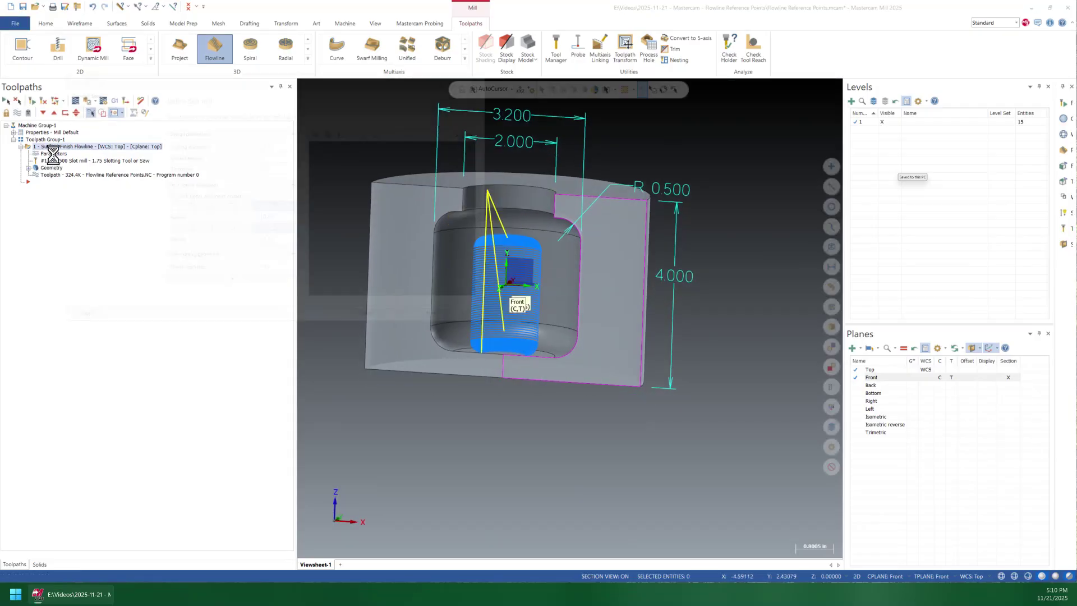
Turn off the clearance height in the surface parameters and regenerate the flowline toolpath
left_click(55, 155)
left_click(85, 117)
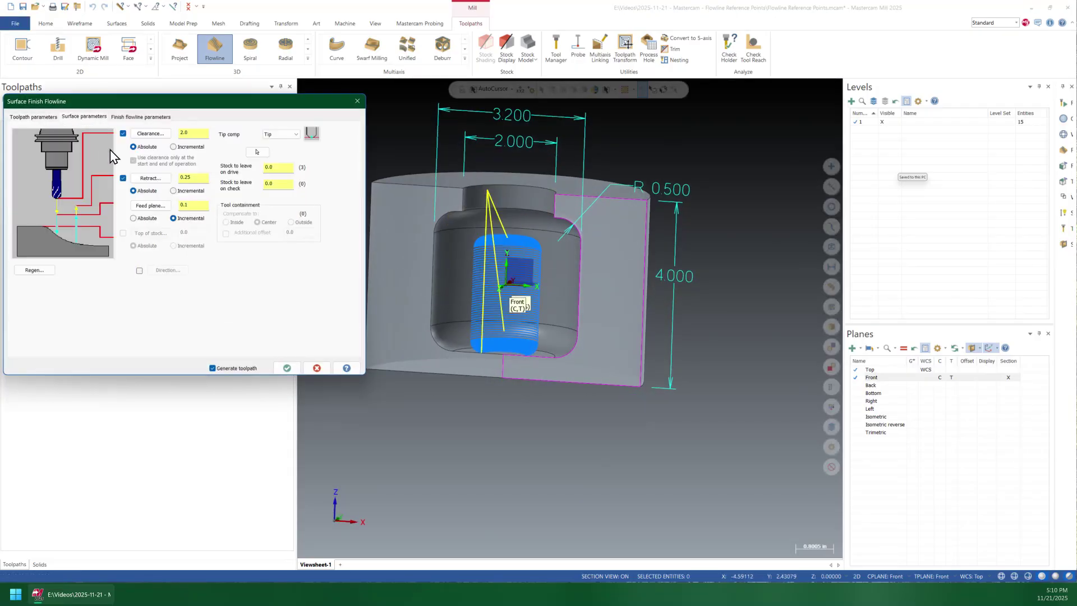
left_click(286, 368)
Step back and forth through the backplot's opening moves to examine the slot mill's entry from the approach point
left_click(161, 176)
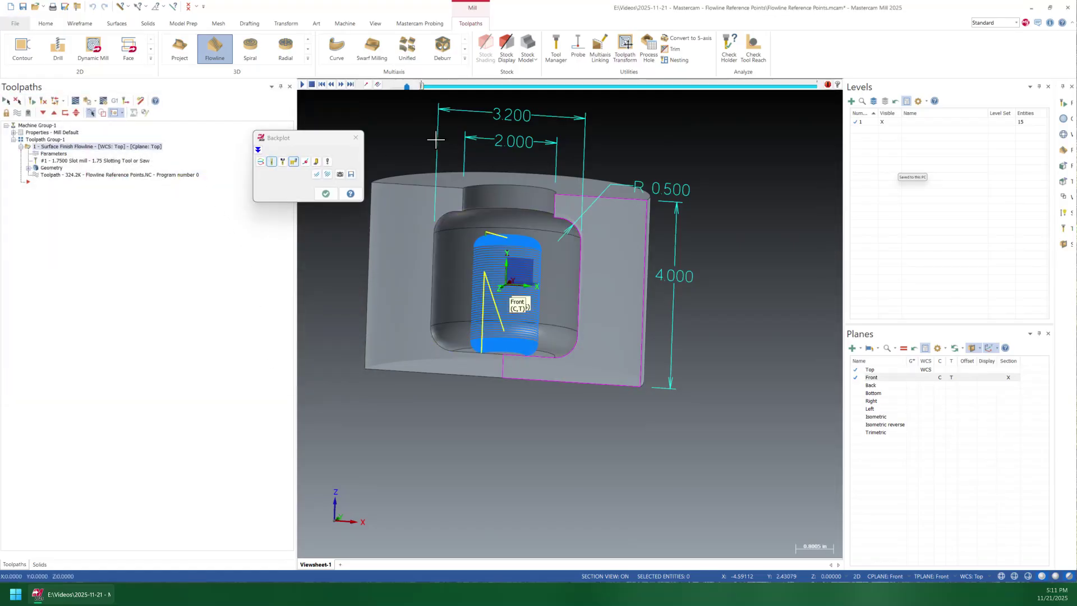
middle_click_drag(539, 250, 552, 234)
scroll(552, 234, "up", 5)
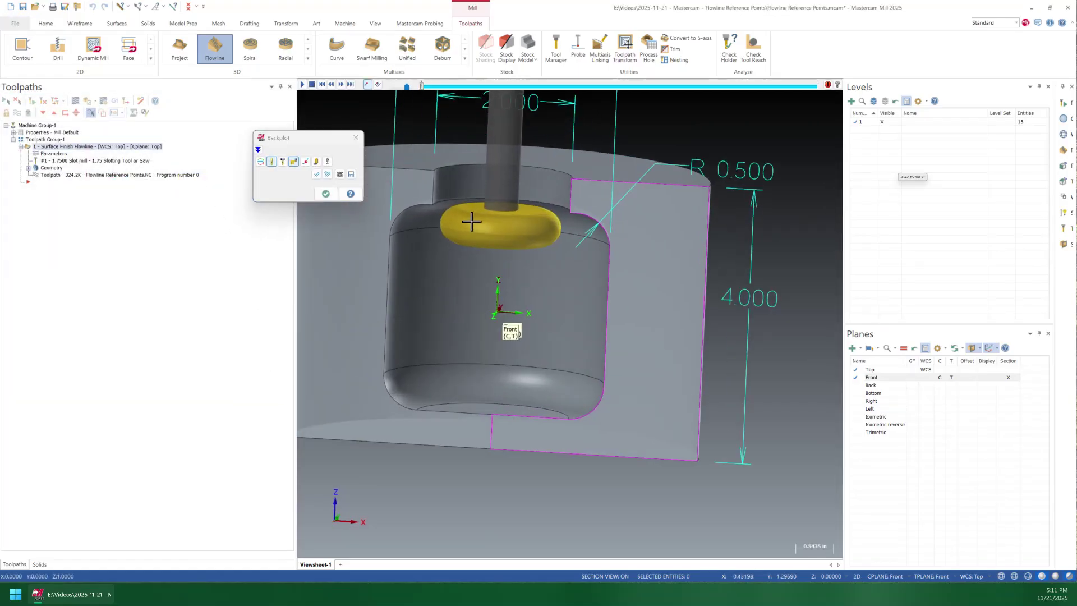
middle_click_drag(458, 222, 470, 218)
key("s")
key("b")
key("s")
key("b")
key("s")
key("b")
key("s")
key("b")
key("s")
key("b")
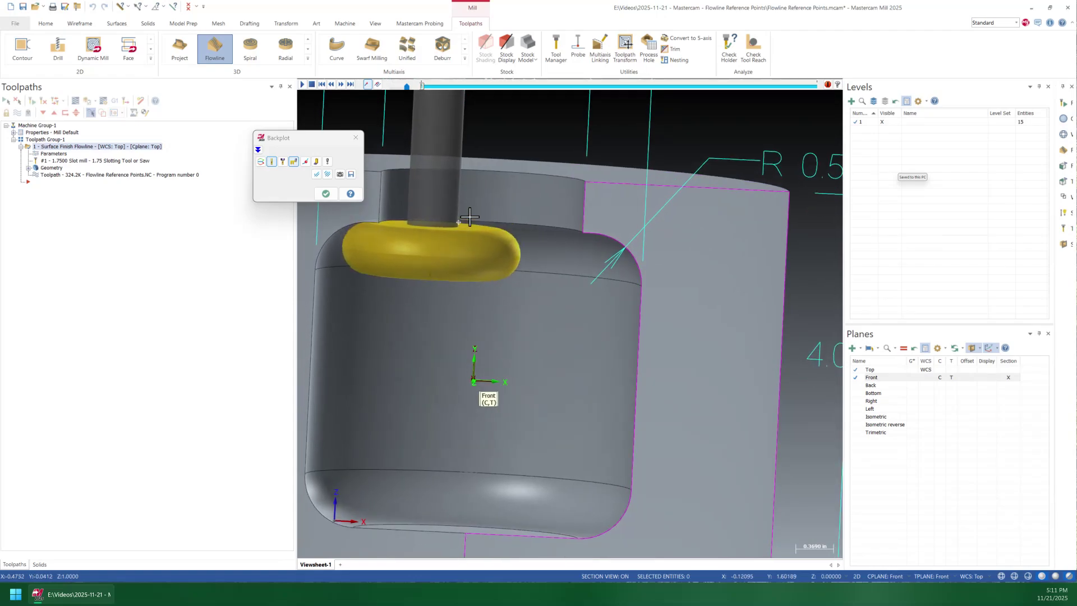
key("s")
key("s")
key("s")
key("s")
key("s")
key("Escape")
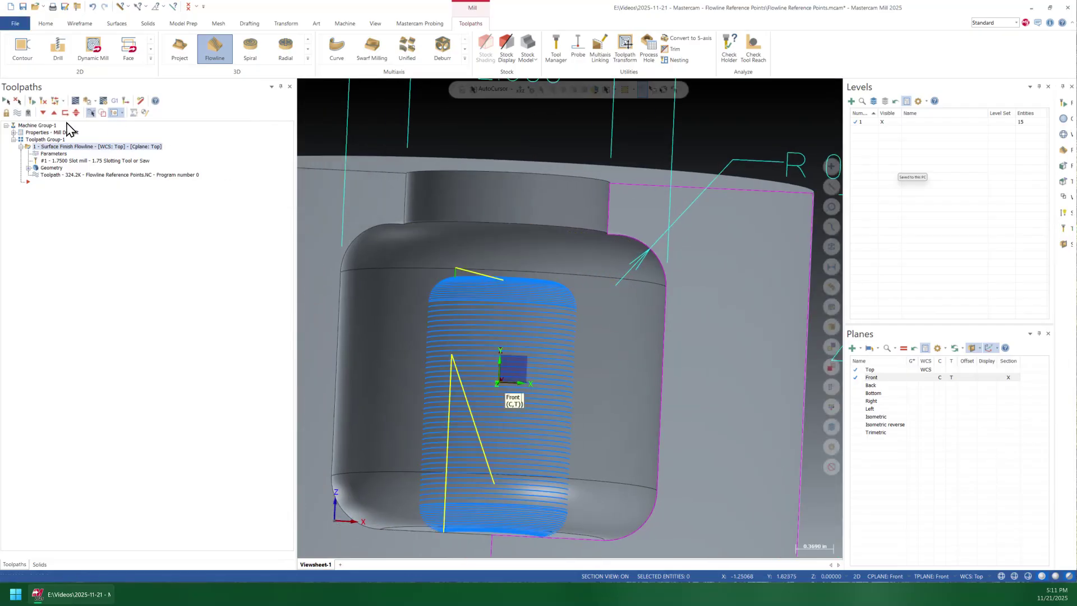
Turn off the retract height, change the incremental feed plane value and regenerate the flowline toolpath
left_click(54, 153)
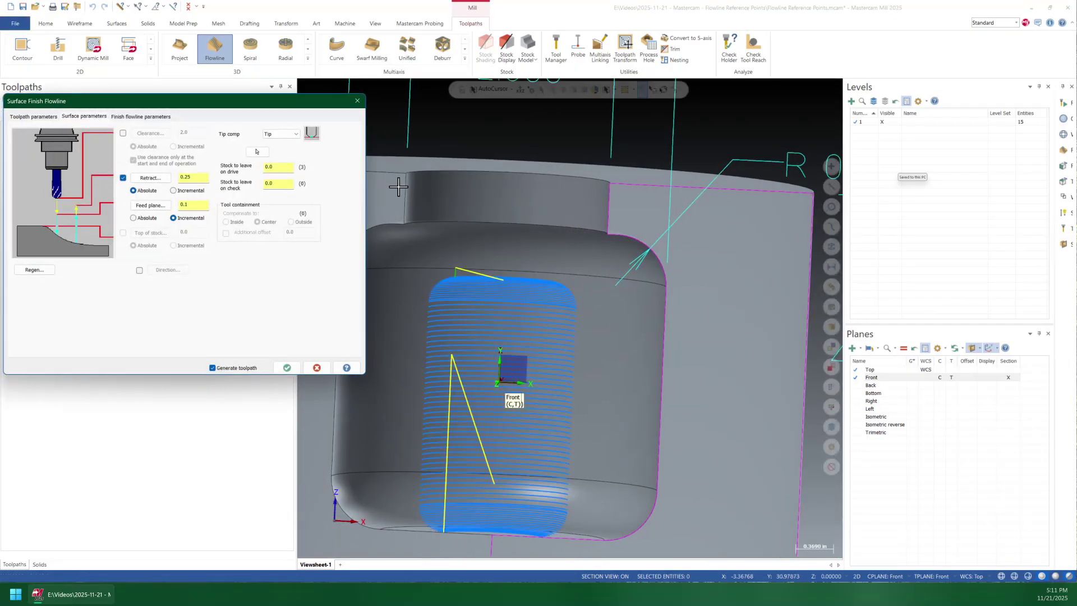
left_click(123, 177)
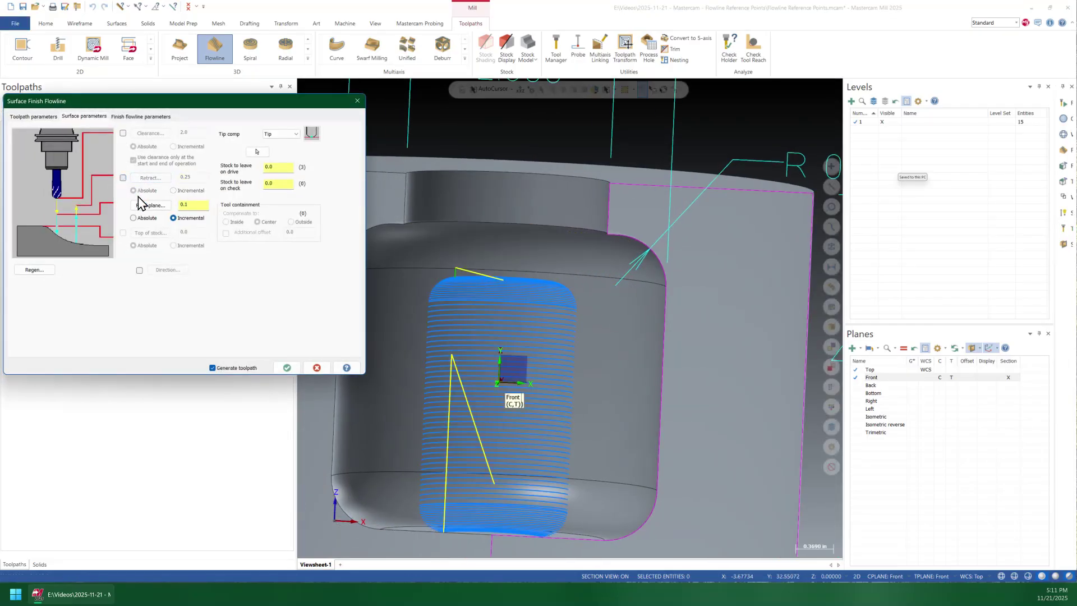
left_click(283, 368)
left_click(65, 155)
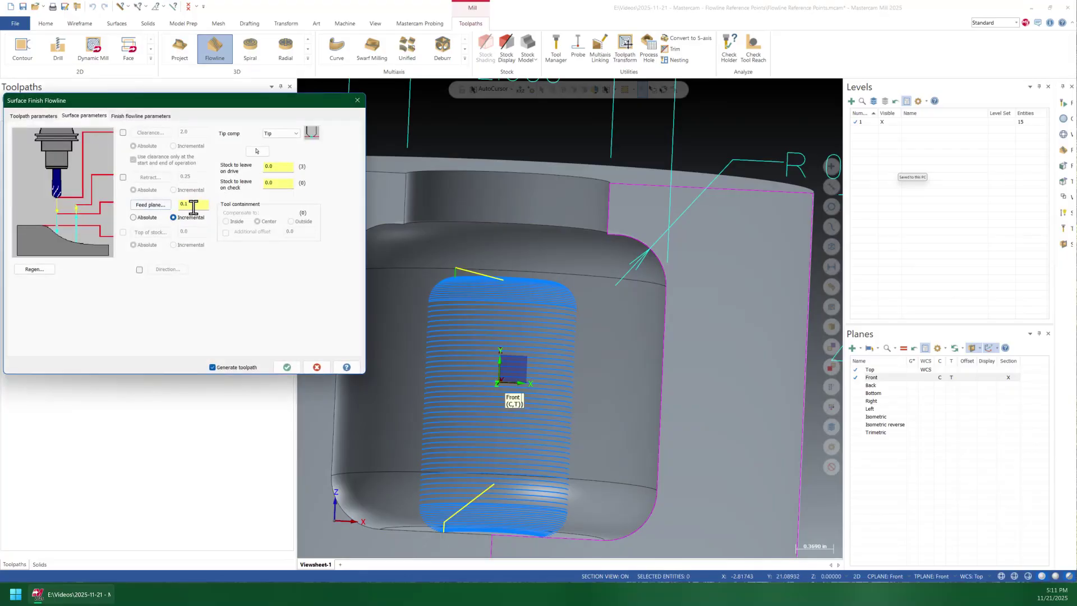
double_click(193, 207)
left_click(285, 369)
Backplot the regenerated flowline toolpath and step through the slot mill's opening moves inside the pocket
left_click(174, 176)
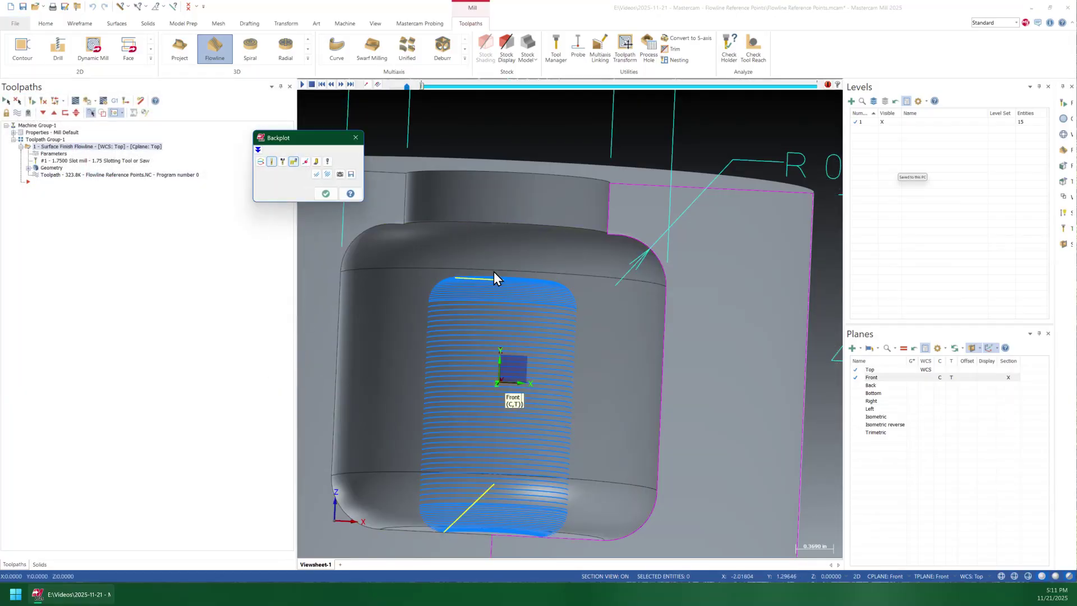
middle_click_drag(494, 274, 484, 315)
scroll(494, 323, "down", 2)
key("s")
key("s")
key("s")
key("s")
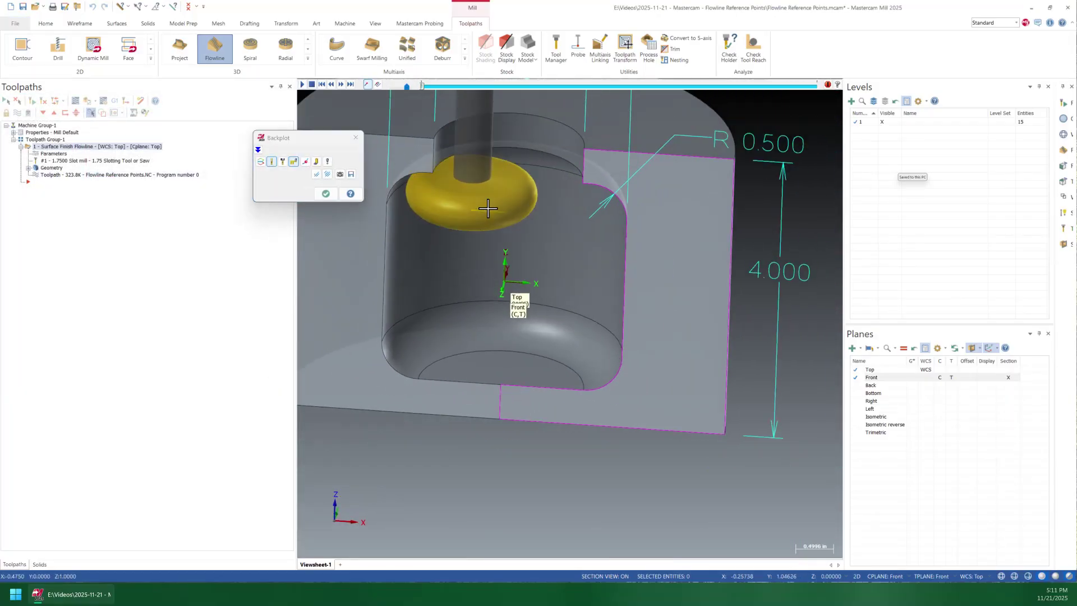
Run the backplot through the remaining passes to examine the slot mill's cut and exit, and close the backplot
left_click_drag(425, 85, 824, 111)
scroll(527, 361, "up", 1)
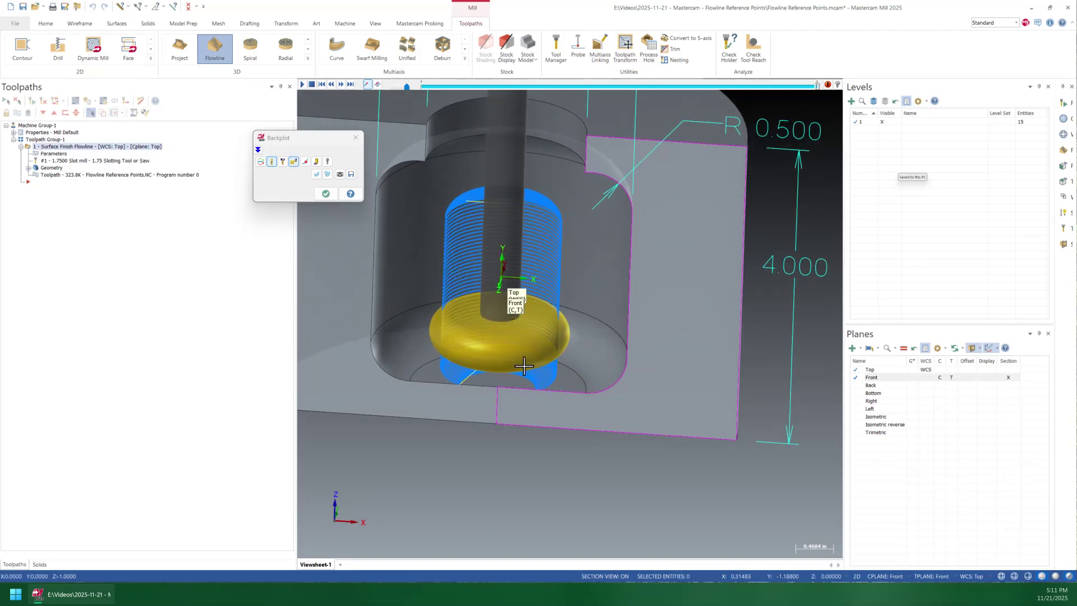
middle_click_drag(527, 361, 489, 359)
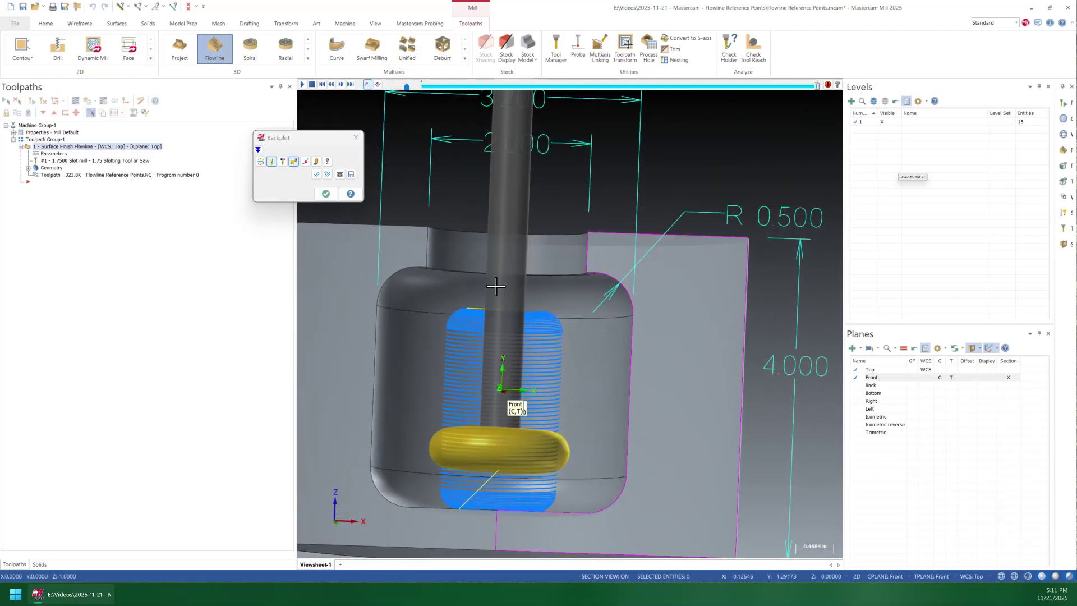
key("Escape")
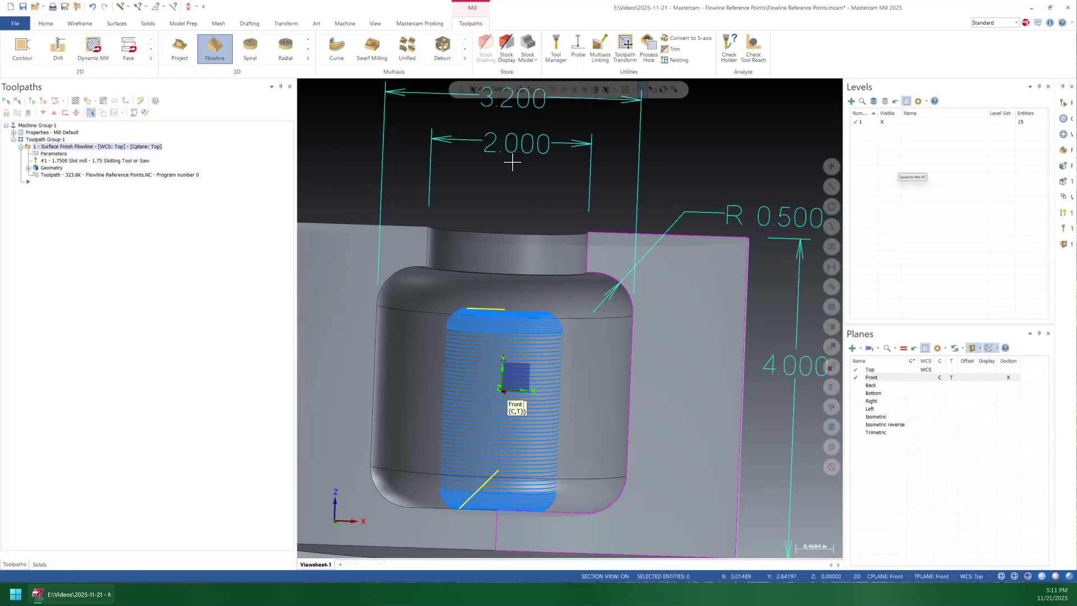
Move the toolpath insert position above the Surface Finish Flowline operation and start a Point toolpath there
scroll(570, 362, "down", 3)
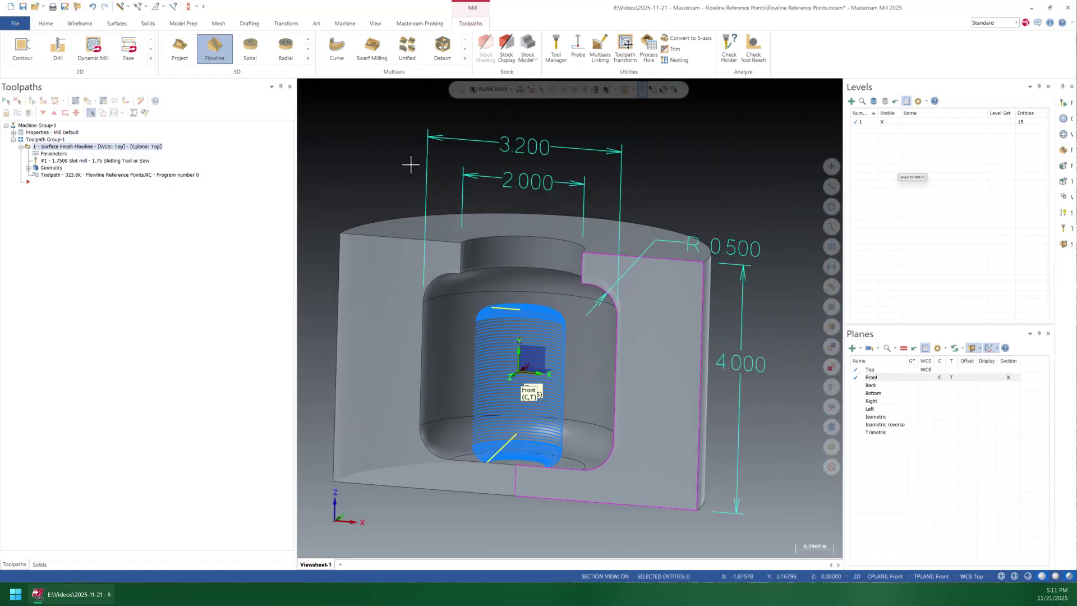
left_click(50, 183)
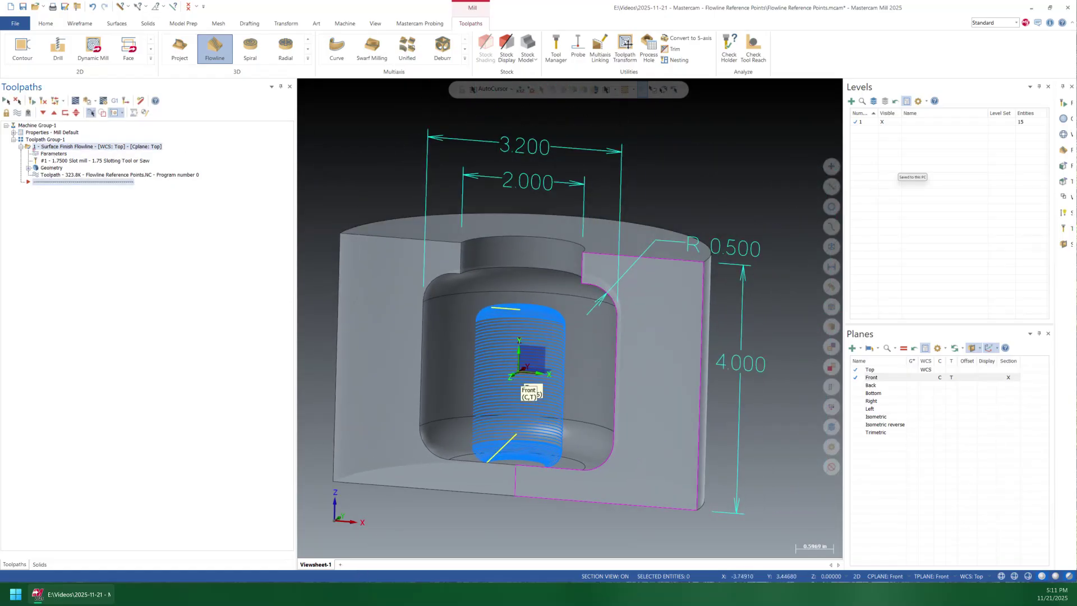
left_click_drag(38, 183, 44, 142)
right_click(50, 147)
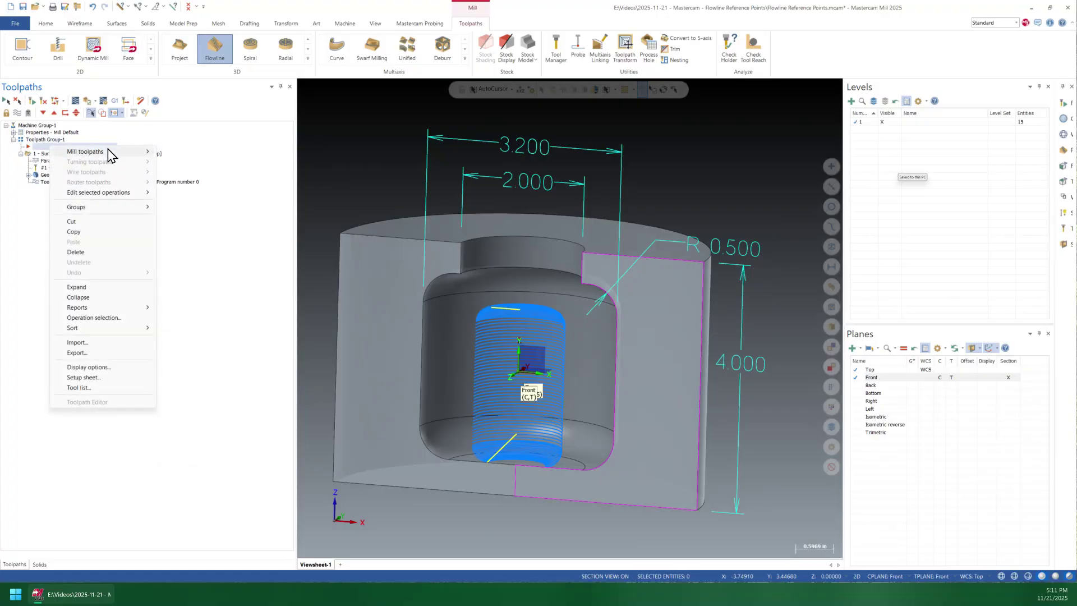
mouse_move(108, 149)
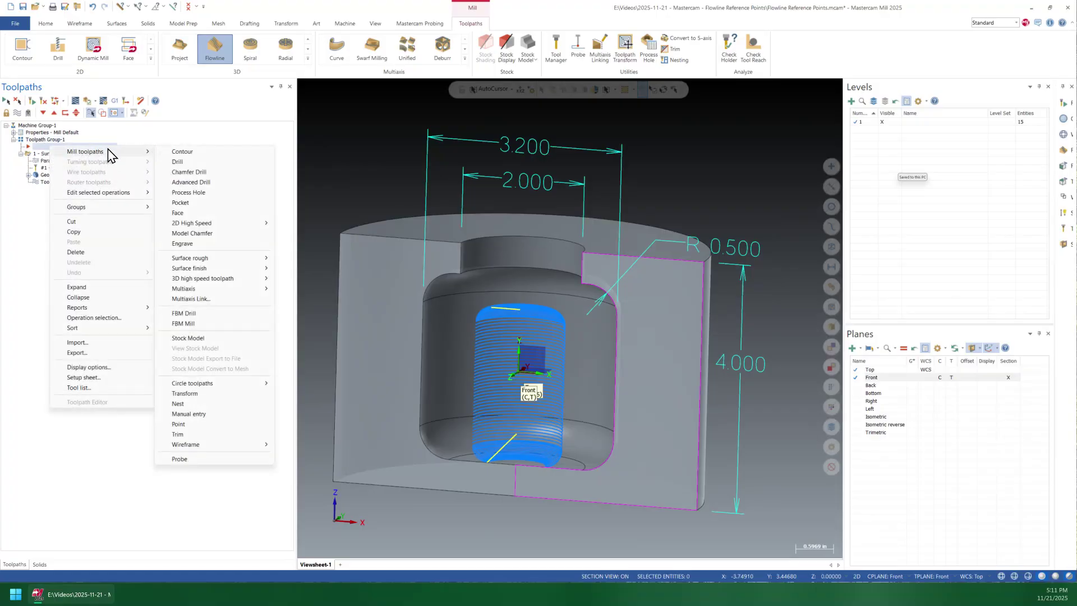
left_click(200, 424)
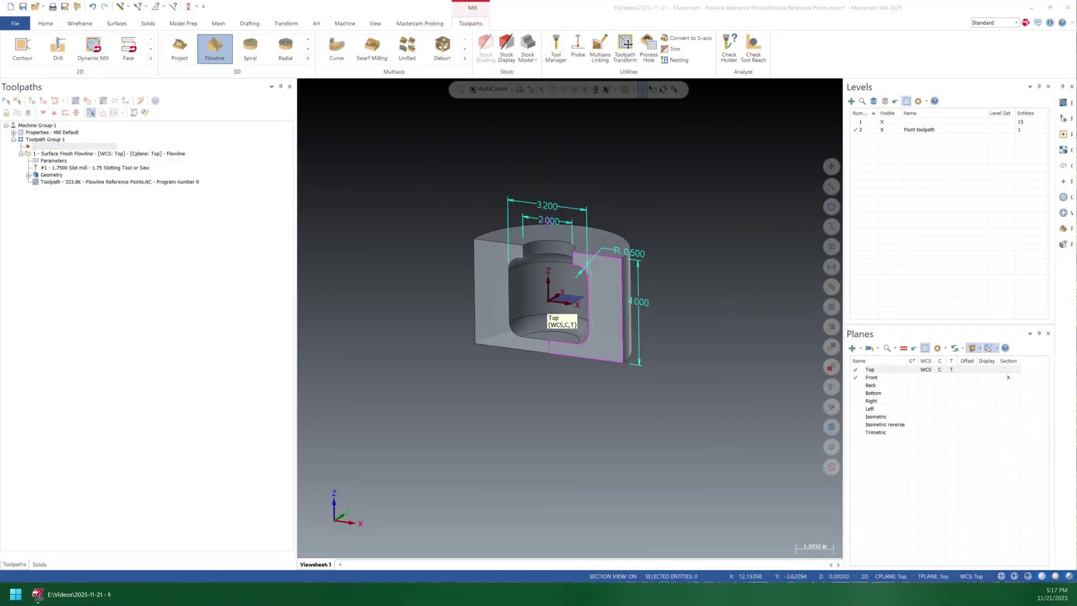
Switch the construction mode from 2D to 3D and discard the unfinished Point toolpath
right_click(62, 147)
mouse_move(132, 154)
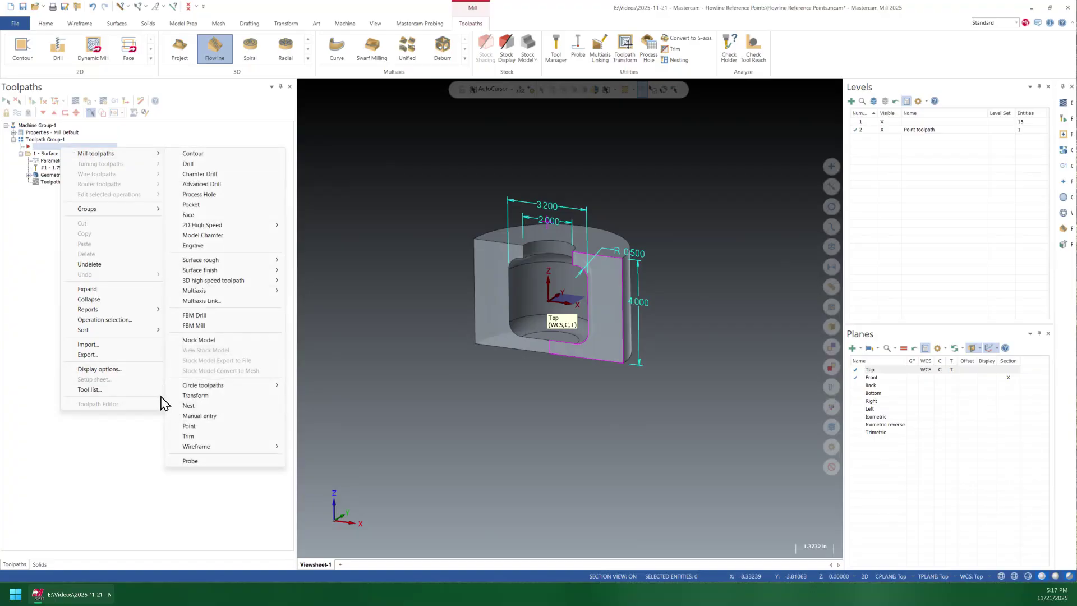
left_click(195, 427)
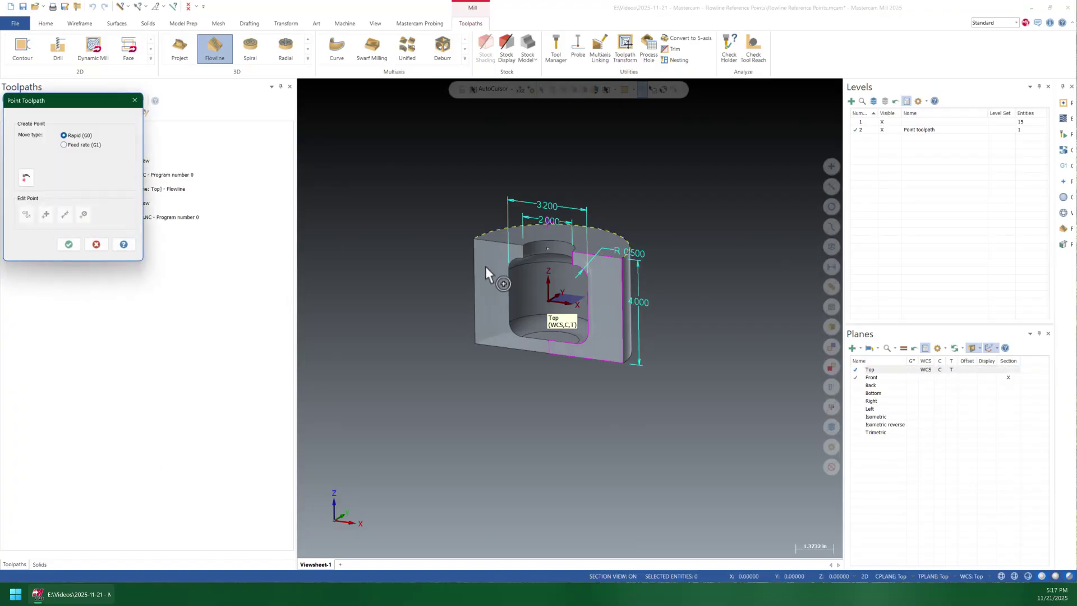
left_click(26, 178)
scroll(548, 219, "up", 1)
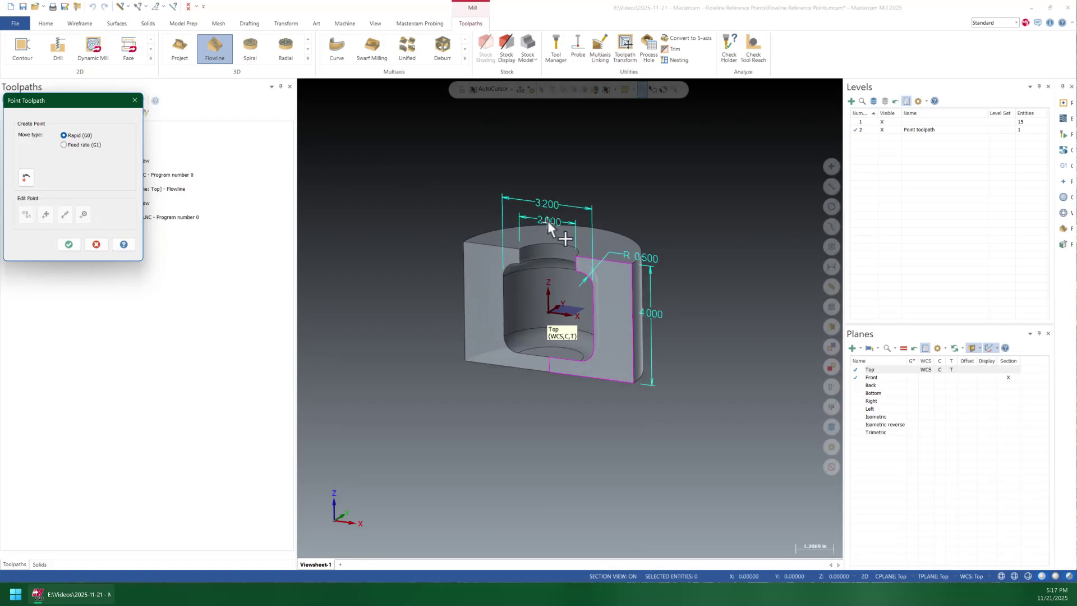
right_click(443, 292)
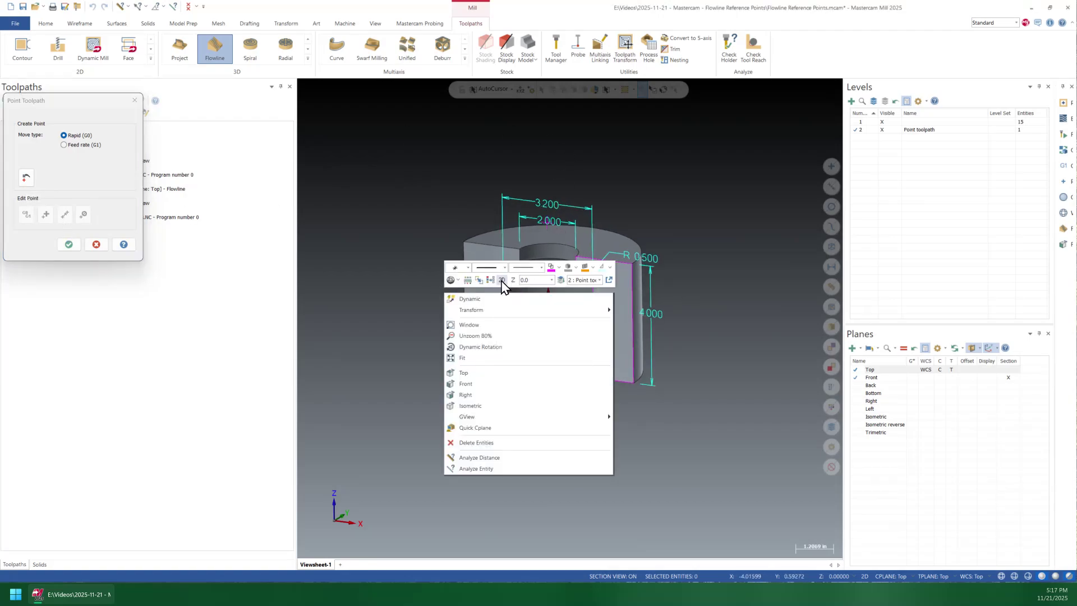
left_click(728, 3)
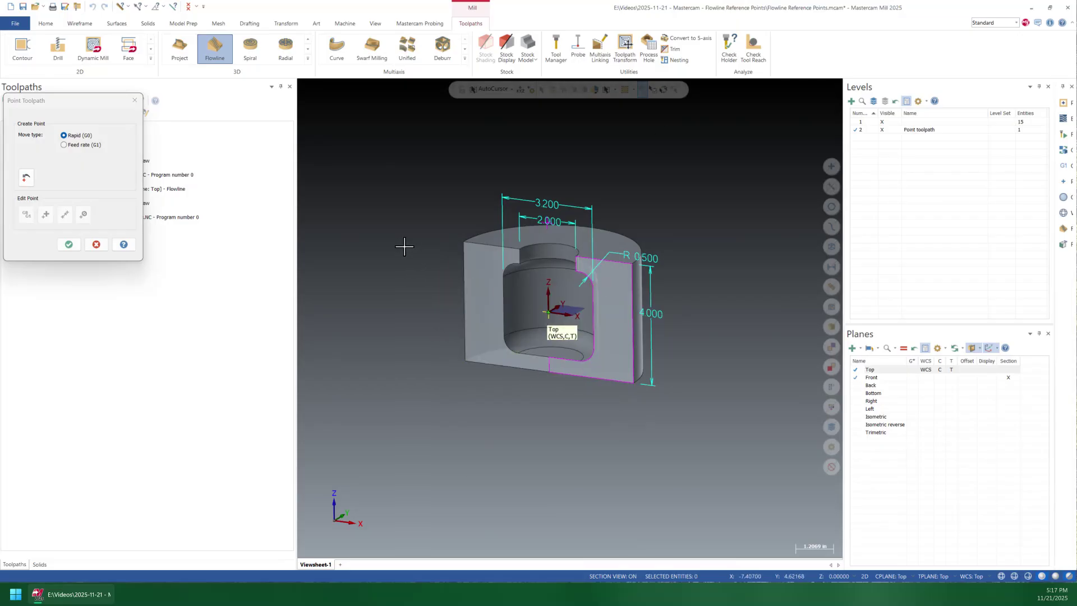
right_click(392, 213)
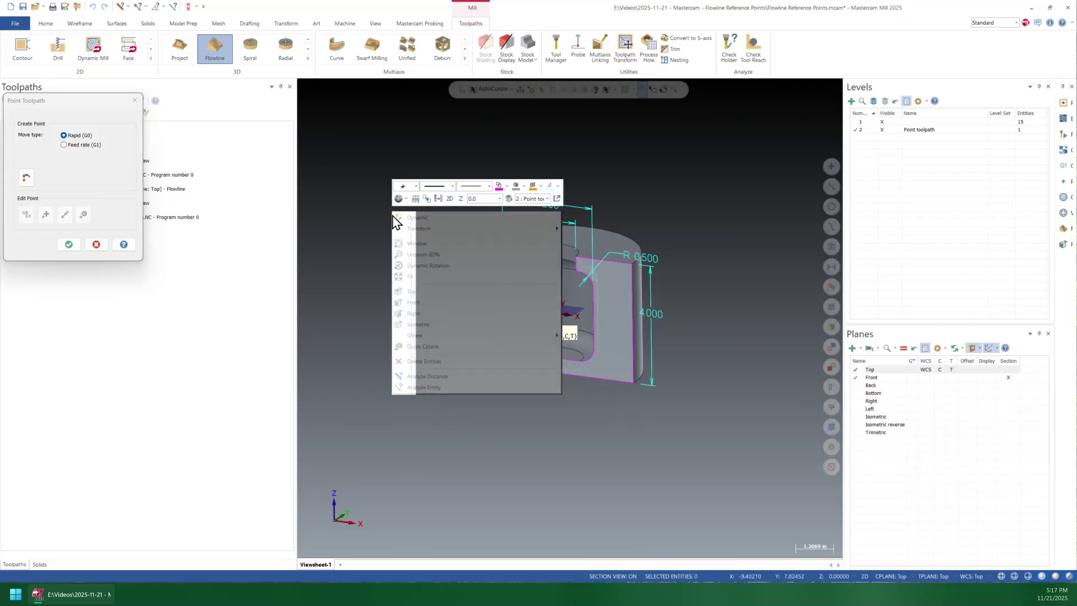
left_click(450, 199)
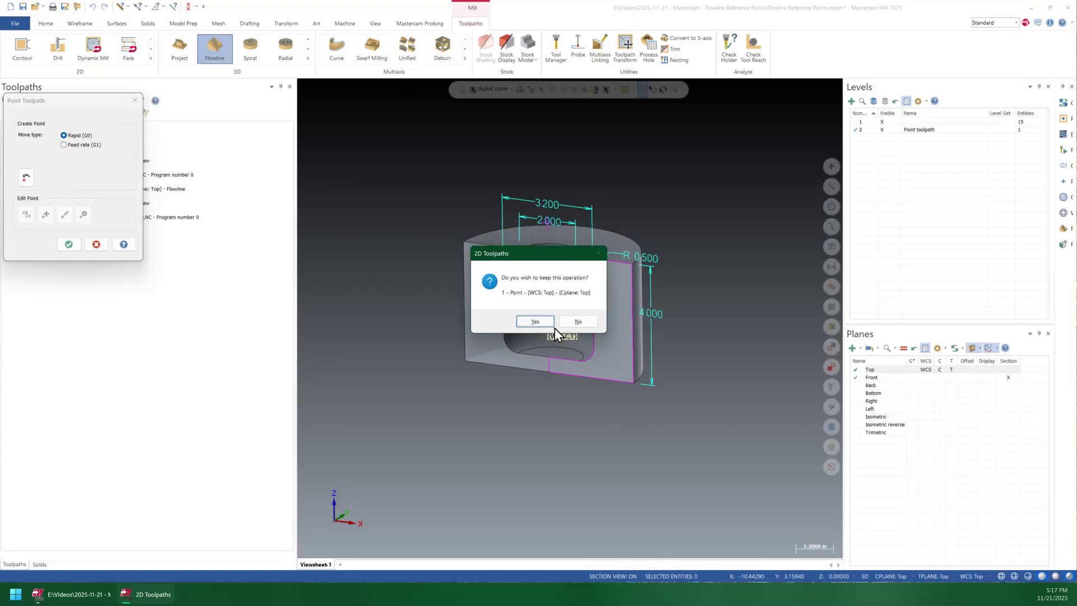
left_click(555, 328)
left_click(96, 244)
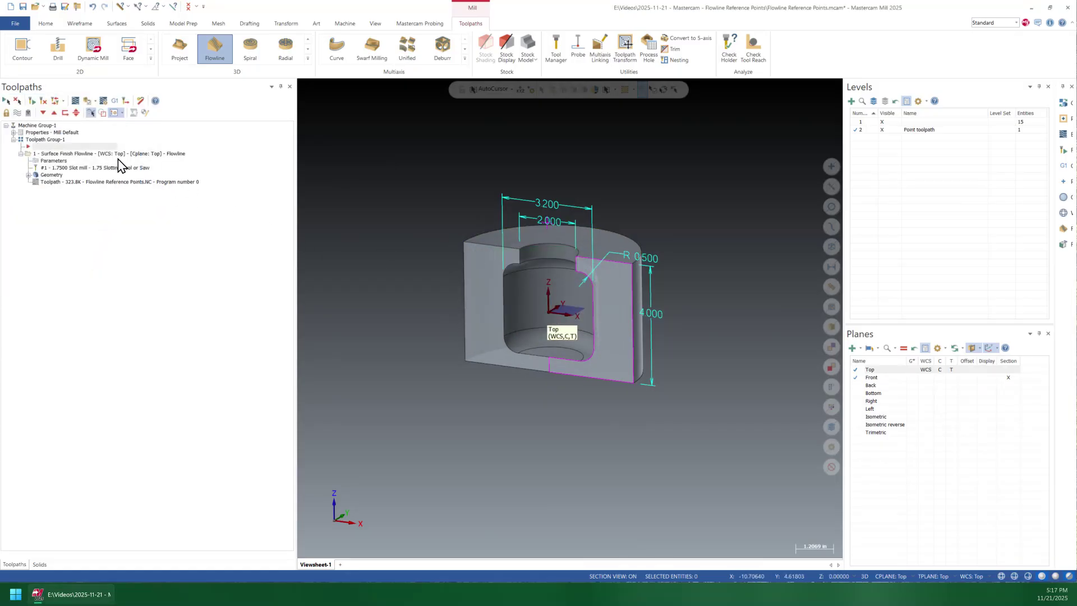
Create a Point toolpath ahead of the flowline operation with a rapid move to the point above the pocket, using the 1.75 Slotting Tool or Saw
right_click(102, 150)
mouse_move(145, 162)
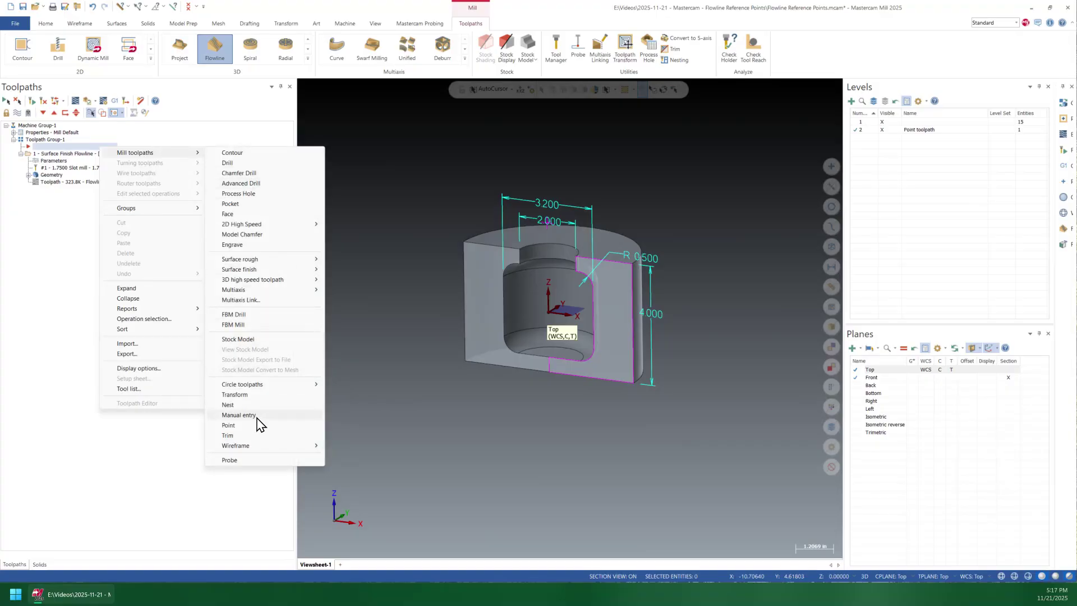
left_click(229, 425)
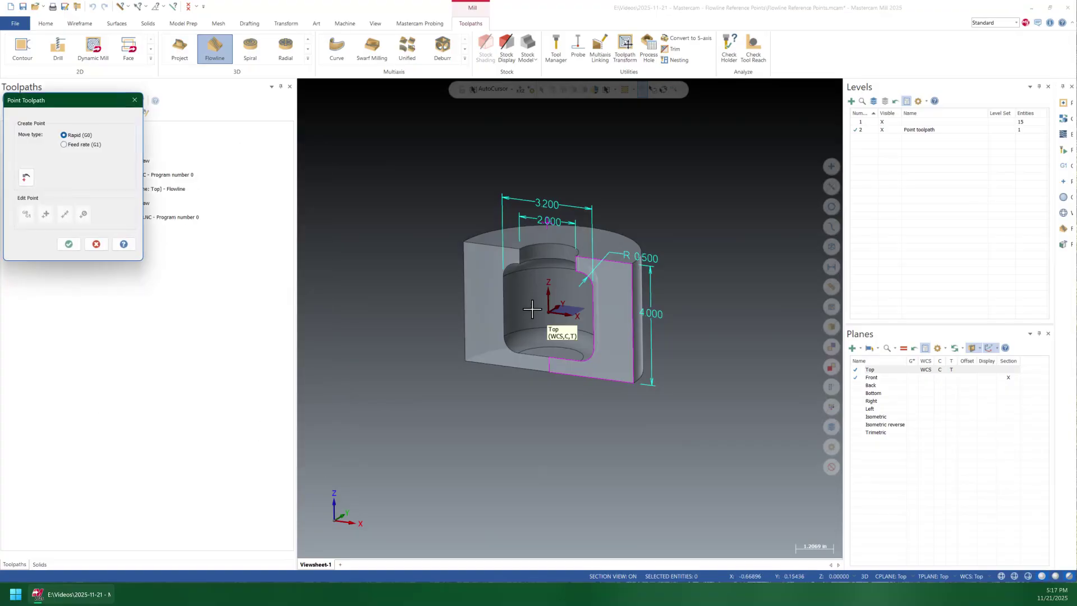
left_click(547, 224)
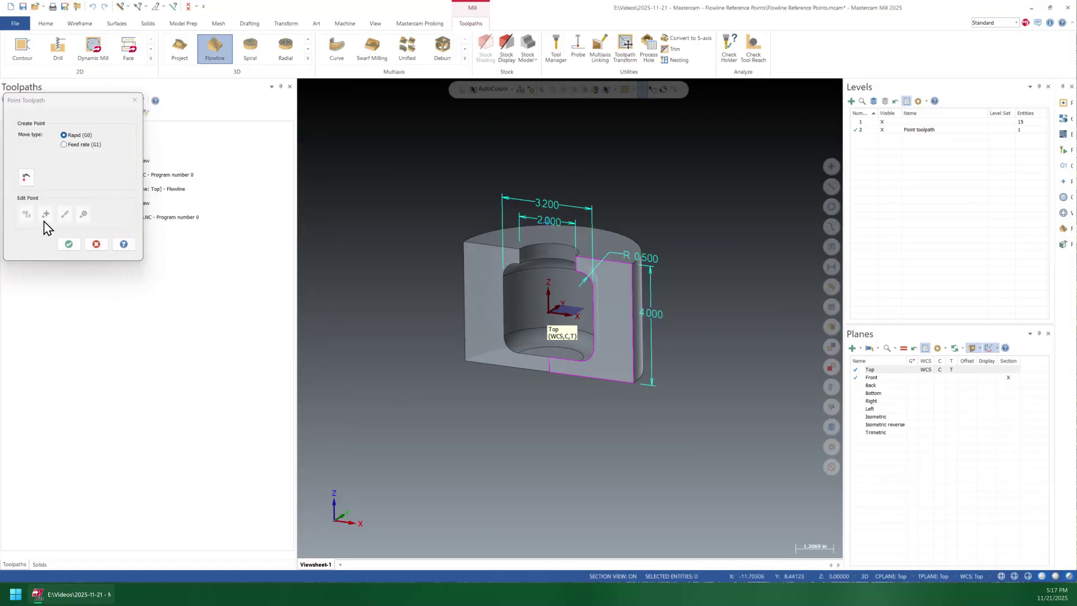
left_click(69, 244)
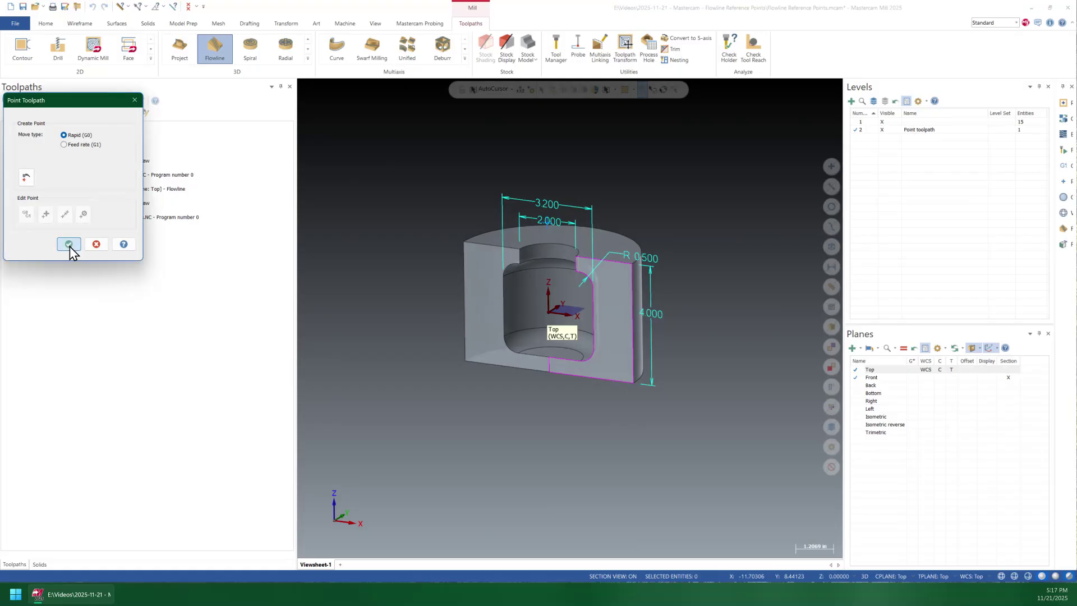
left_click(246, 224)
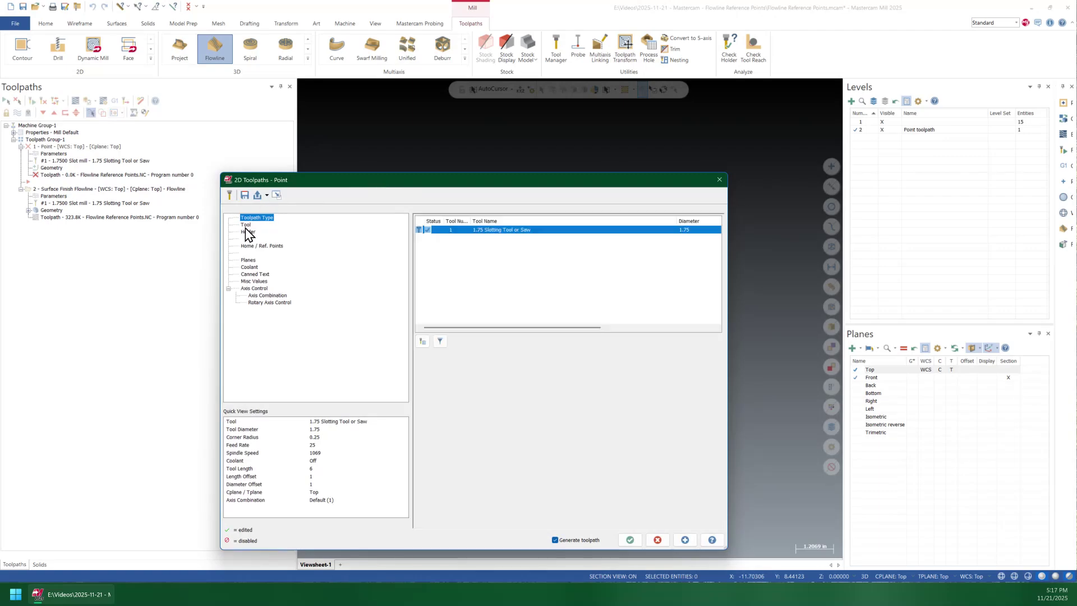
left_click(630, 540)
Backplot the Point operation alone and together with the flowline operation to check the slot mill's approach into the pocket
left_click(113, 175)
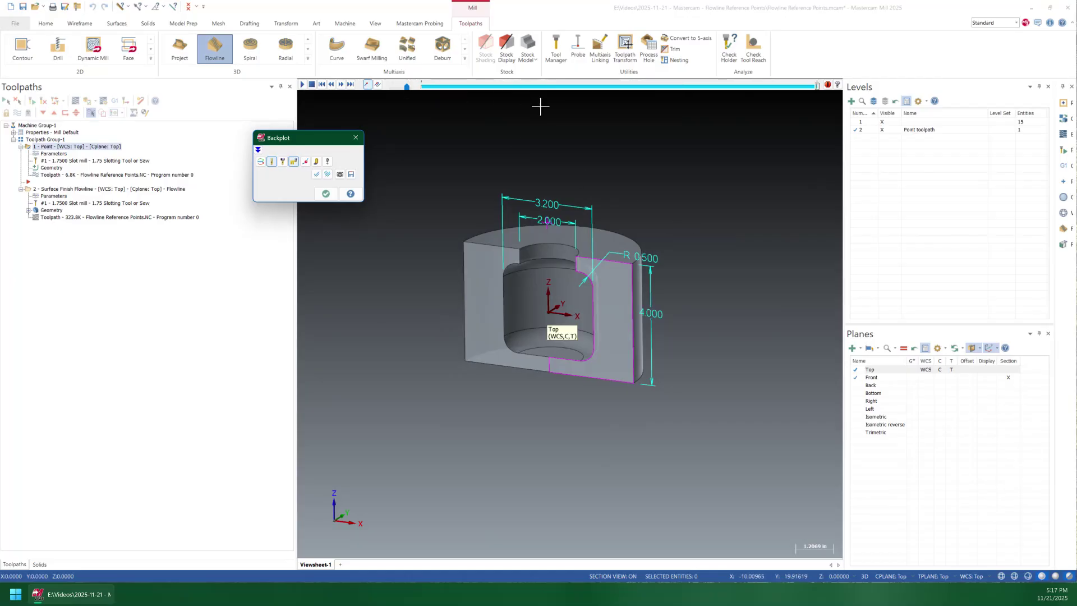
key("Escape")
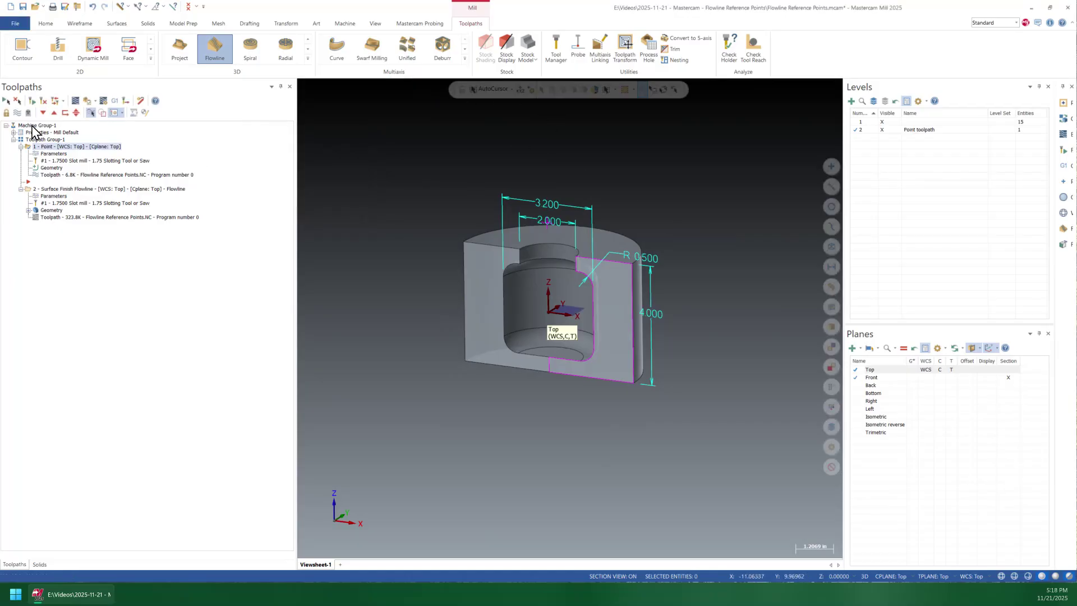
left_click(33, 126)
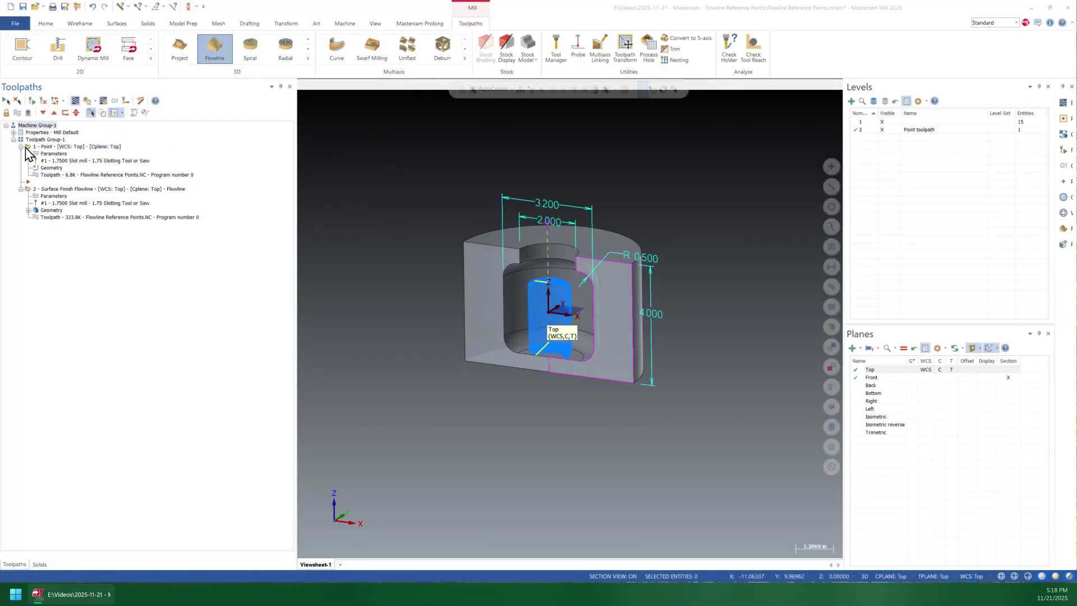
key("alt+t")
middle_click_drag(506, 197, 501, 171)
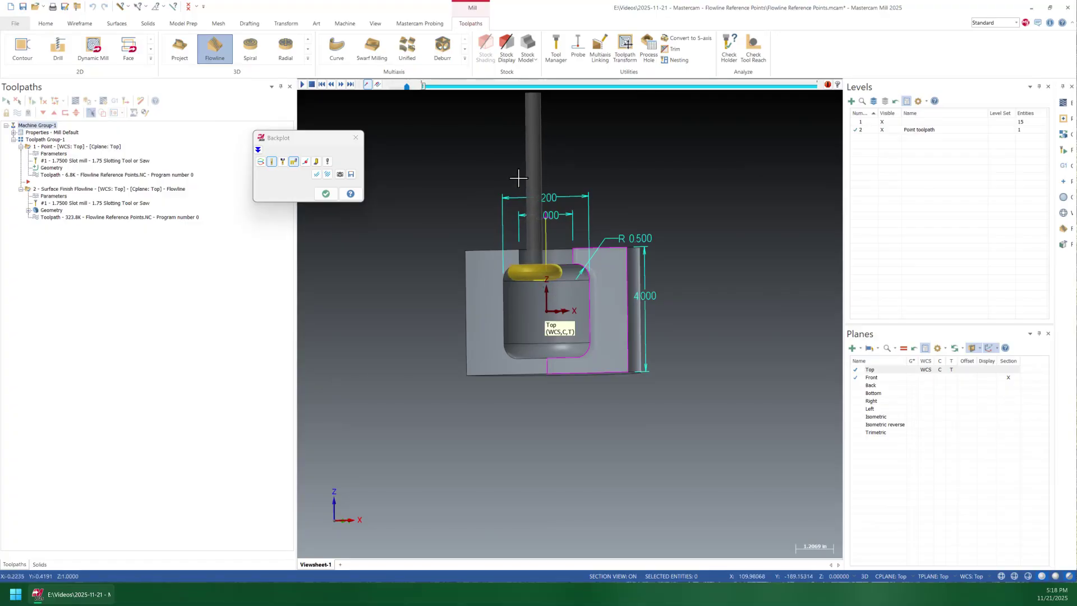
left_click_drag(424, 87, 827, 146)
key("Escape")
middle_click_drag(589, 267, 538, 349)
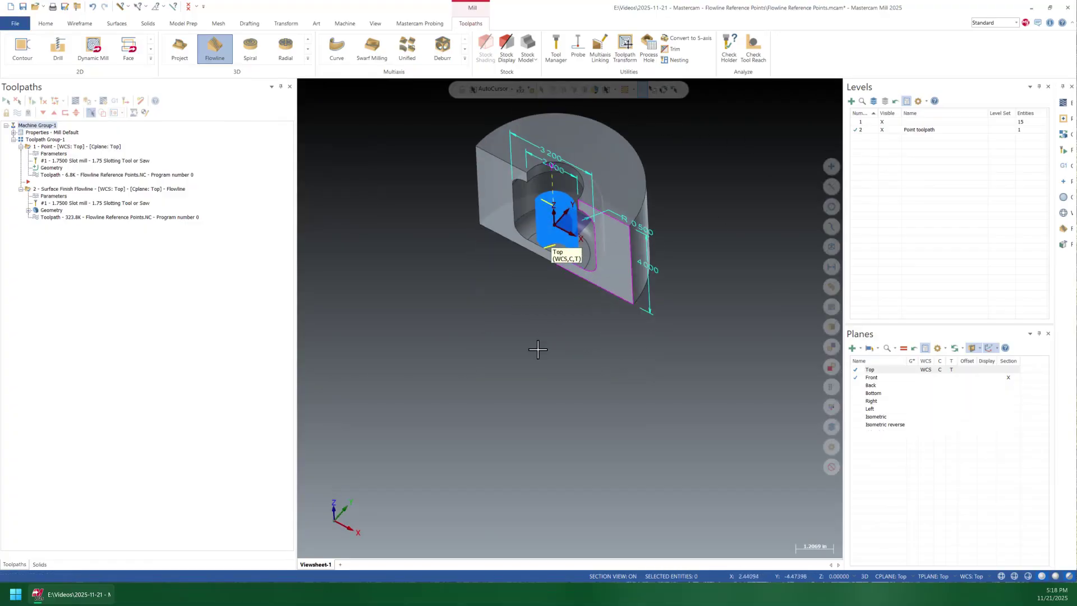
Post both operations to Flowline Reference Points.NC, replacing the existing file, skip the posting messages and maximize the code in Code Expert
left_click(117, 102)
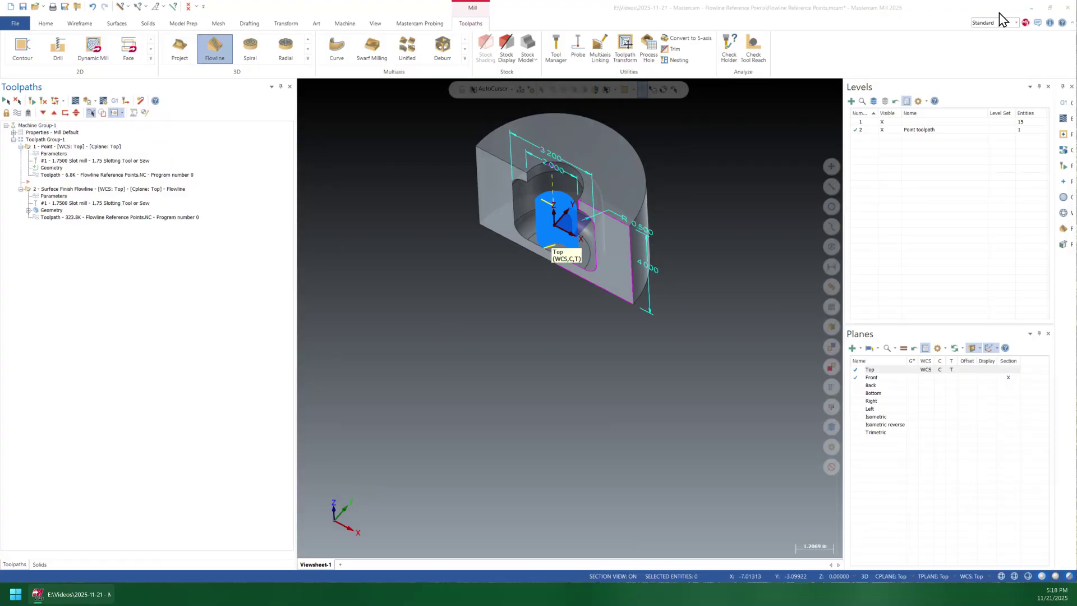
key("Return")
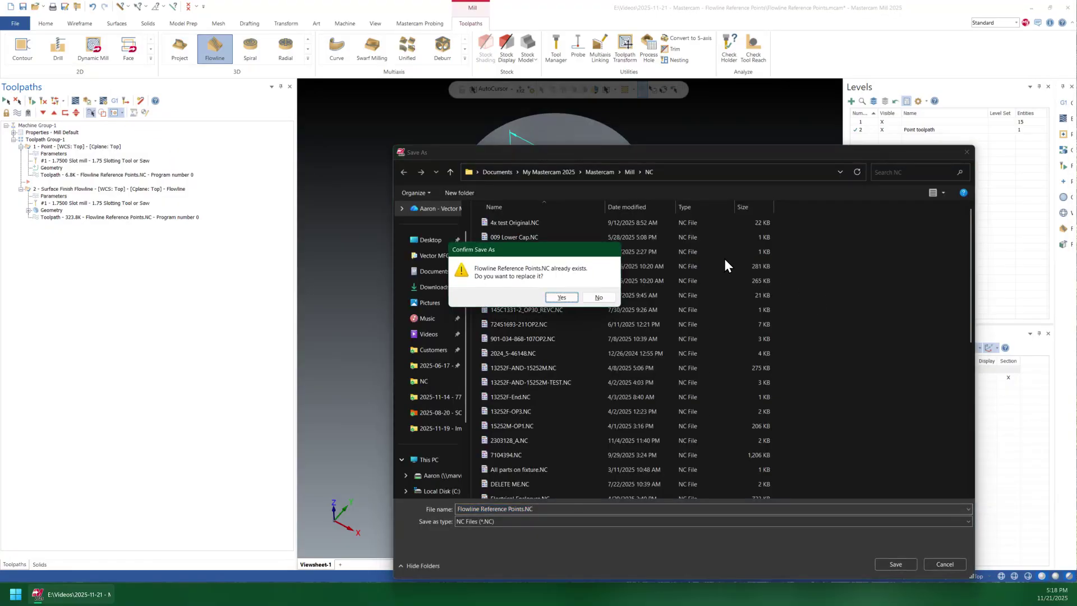
key("Return")
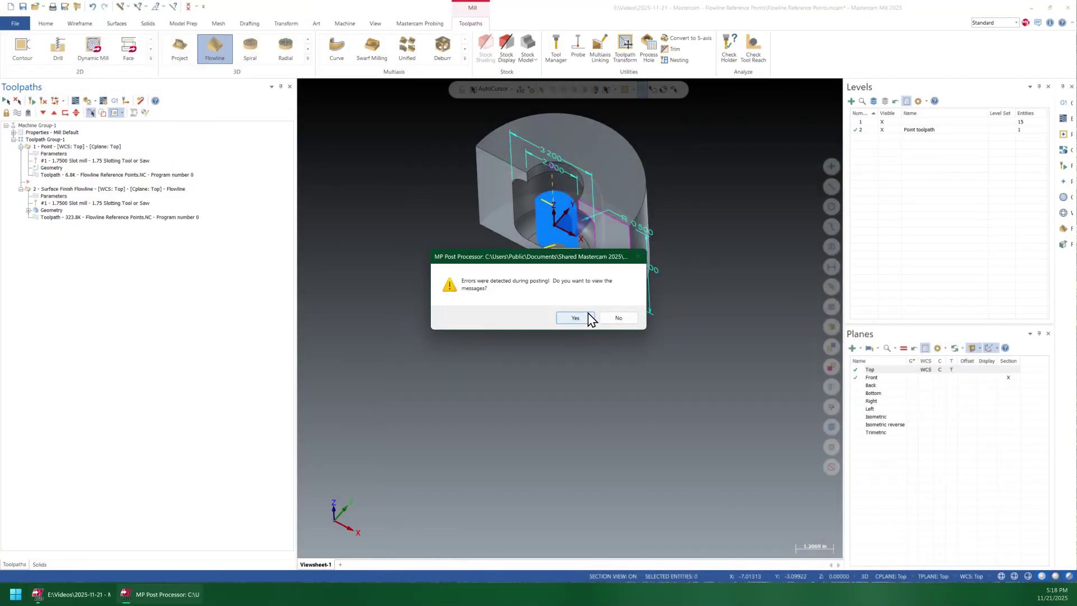
left_click(620, 318)
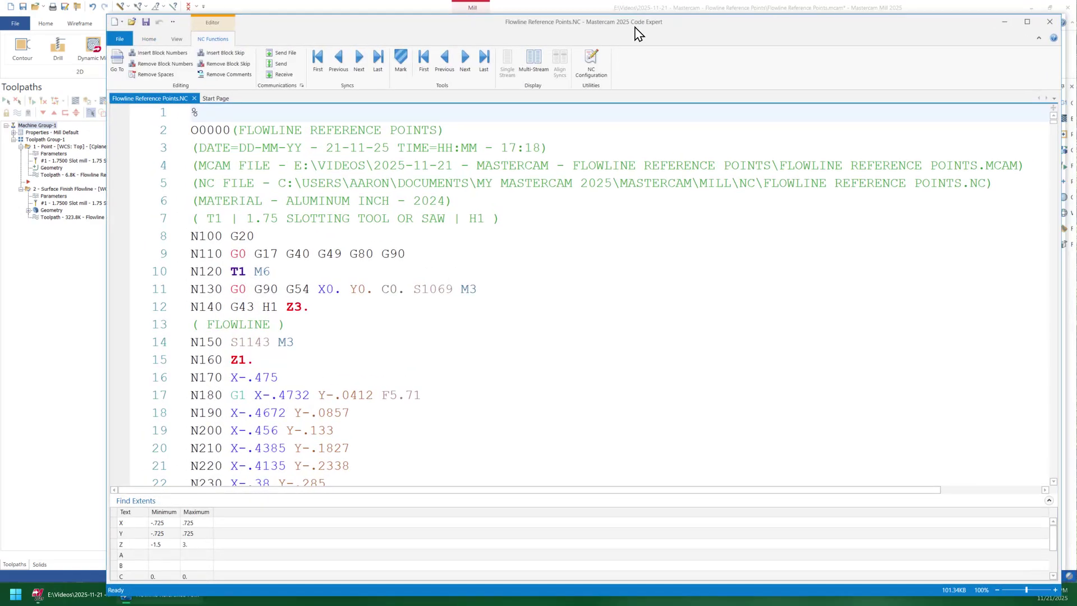
left_click_drag(638, 34, 510, 2)
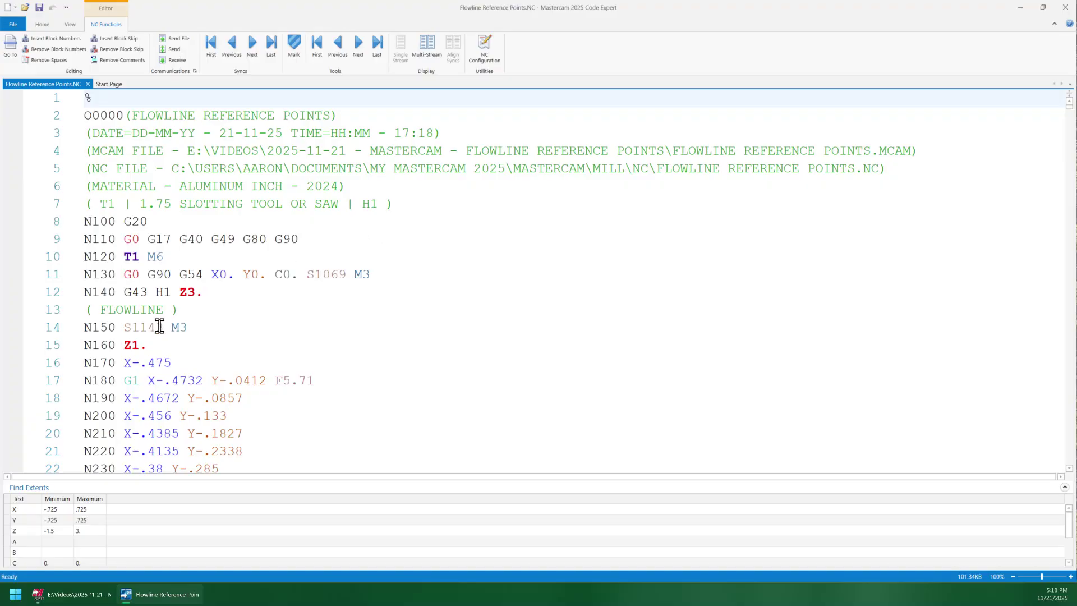
Examine the XY positioning in block N130 and the tool length offset and Z move in block N140 of the posted code
left_click(208, 291)
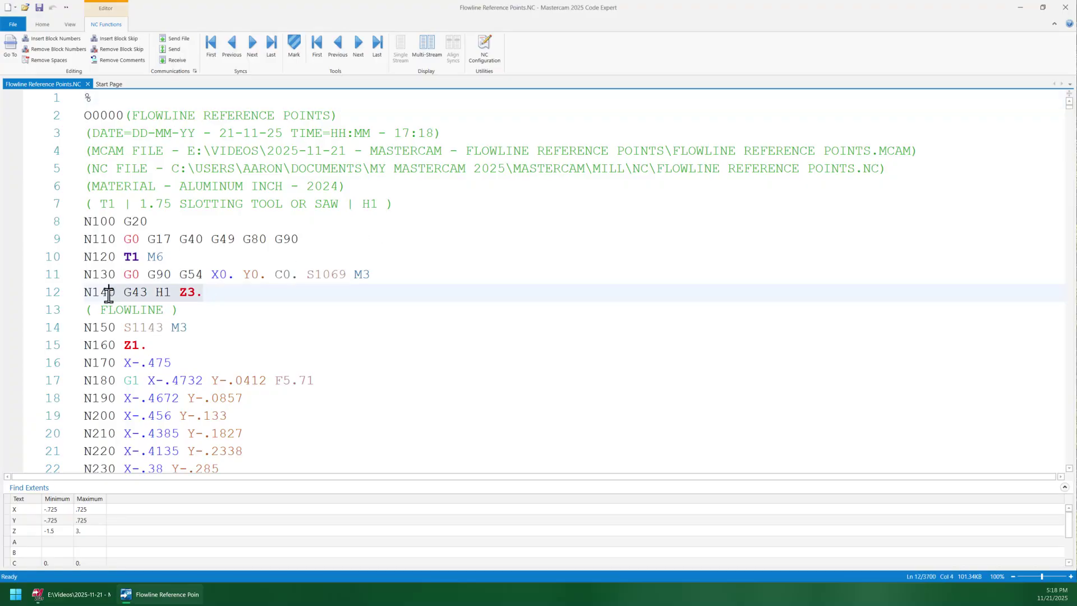
left_click(156, 292)
left_click(209, 274)
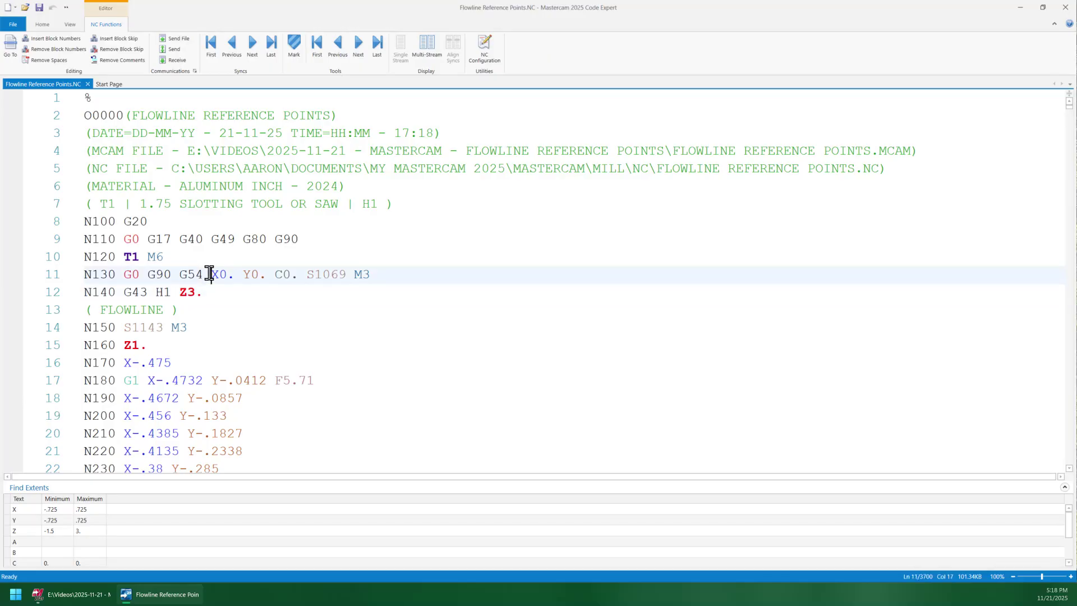
left_click_drag(385, 274, 119, 297)
left_click(268, 275)
left_click(164, 297)
double_click(166, 293)
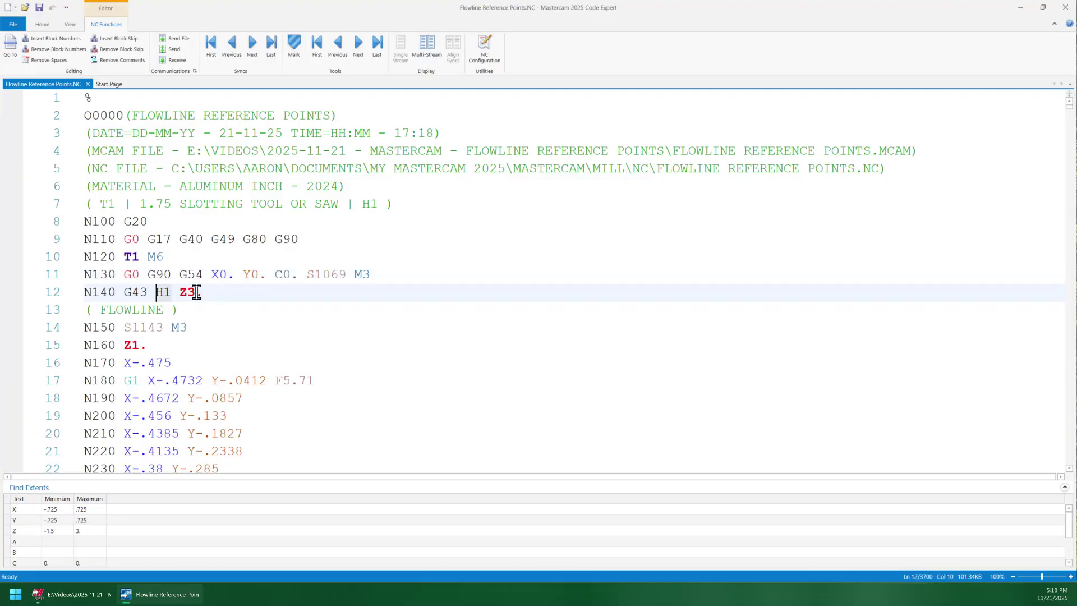
left_click(207, 292)
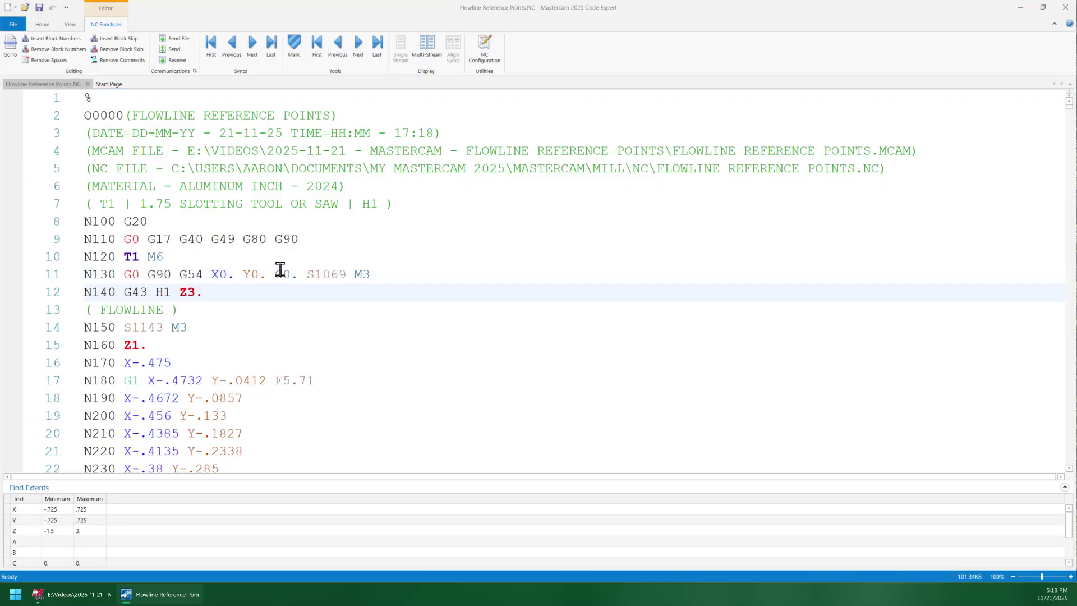
Switch to Mastercam and check the coordinates of the point above the pocket in its properties
key("alt+Tab")
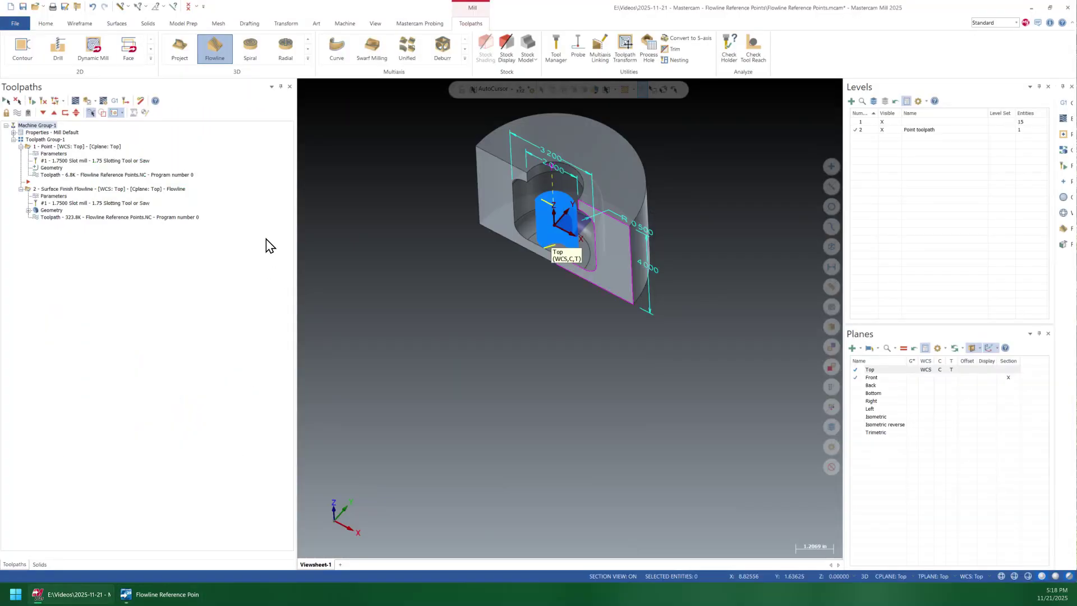
scroll(559, 170, "up", 2)
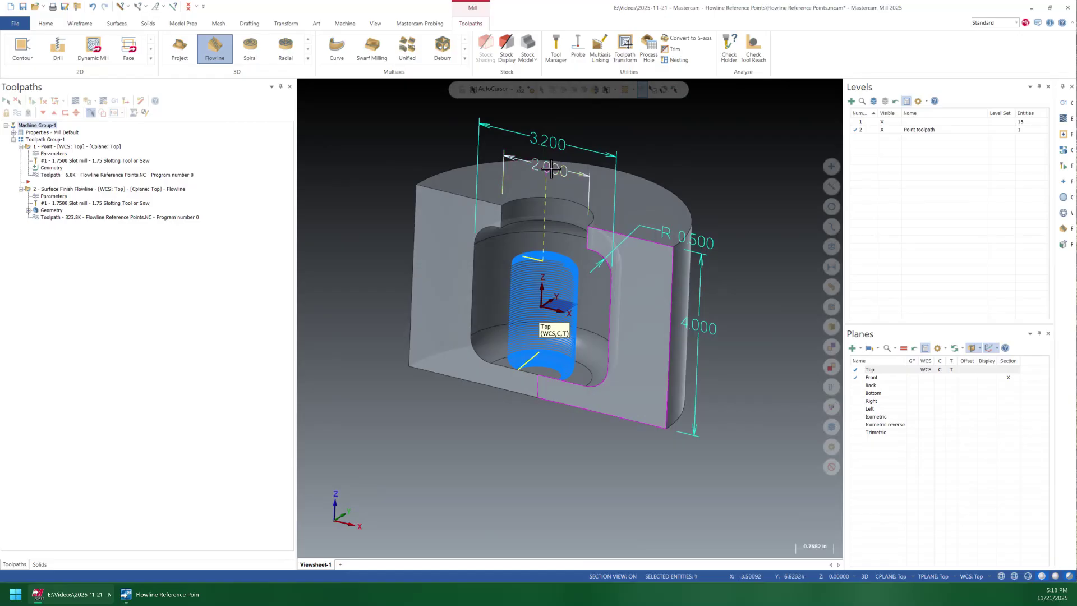
double_click(547, 170)
left_click(546, 169)
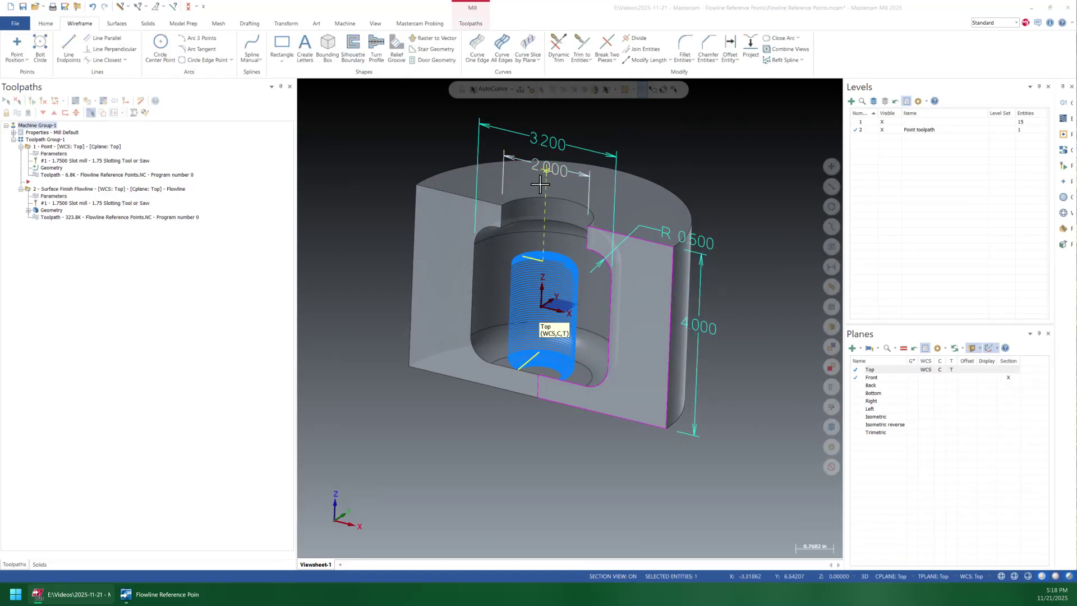
left_click(328, 187)
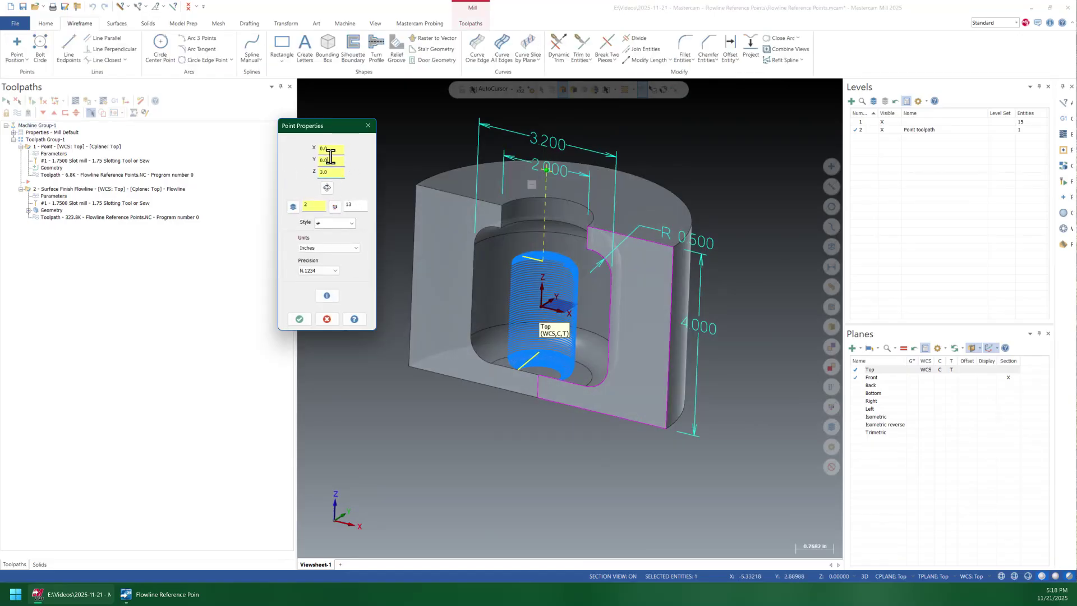